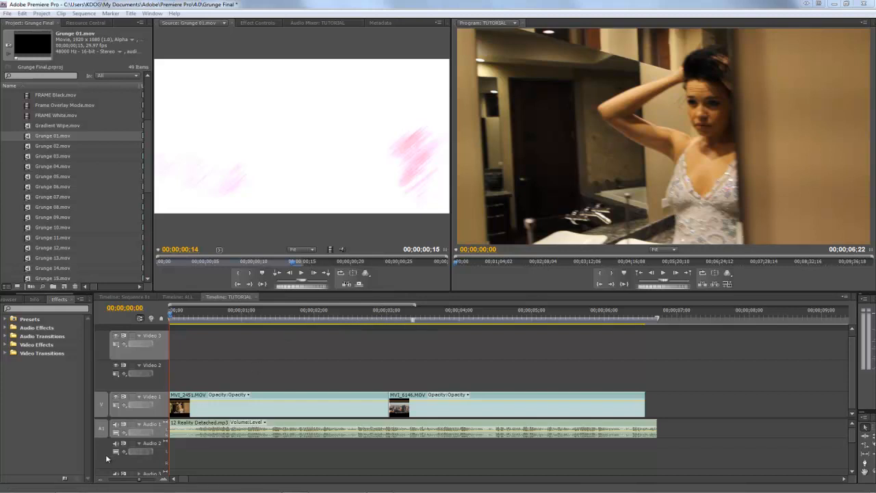
- Switch to the GT Effective Imagery folder in Windows Explorer and look through the preview and Grunge clips
mouse_move(69, 491)
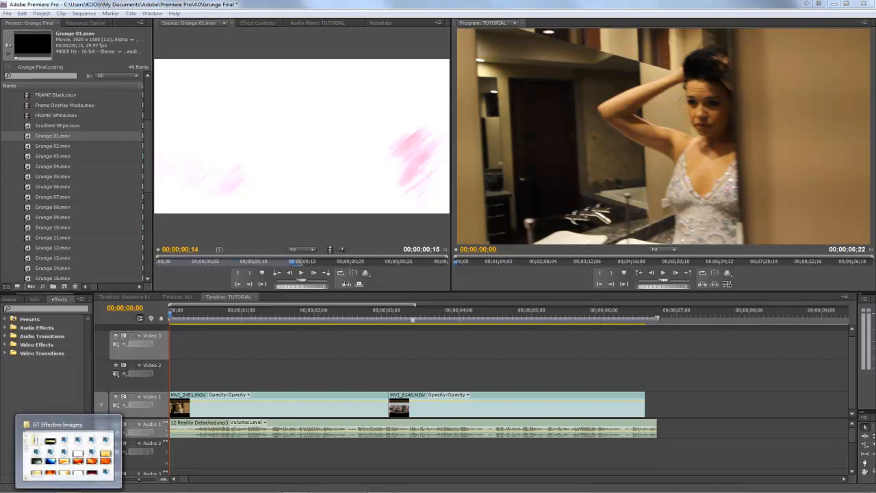
left_click(69, 452)
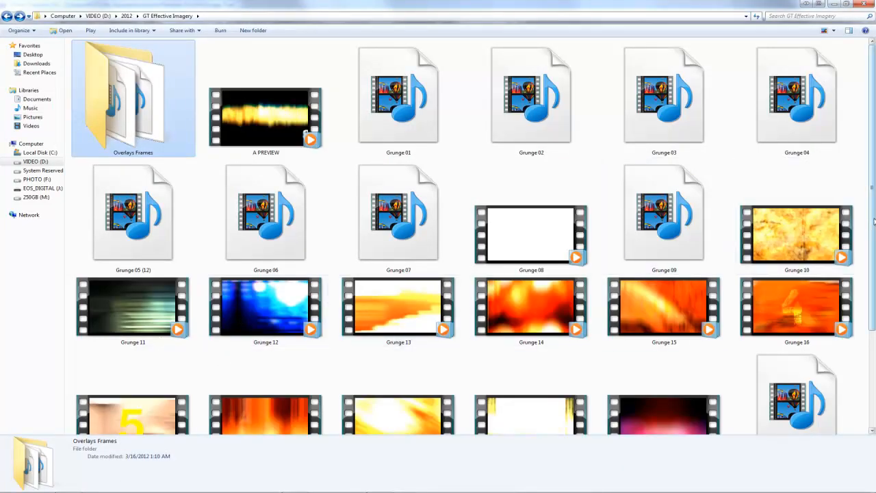
mouse_move(872, 221)
left_mouse_down()
mouse_move(872, 325)
mouse_move(868, 212)
left_mouse_up()
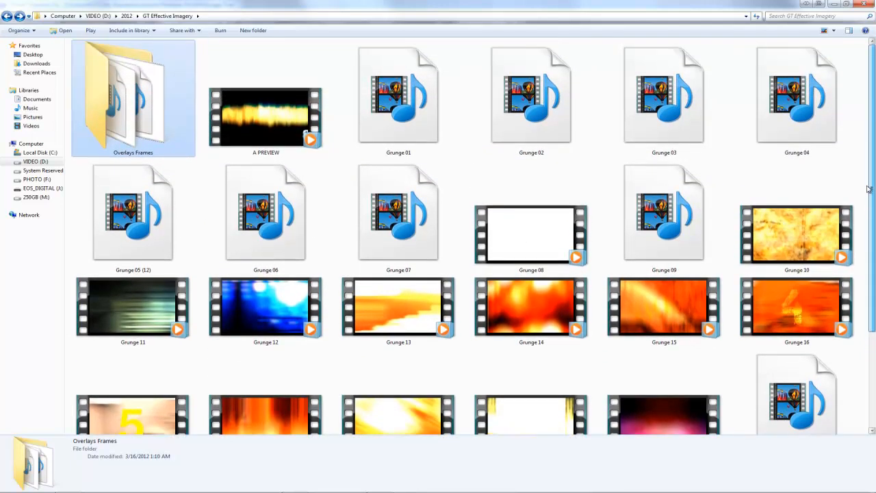
left_click(272, 120)
scroll(298, 222, "down", 3)
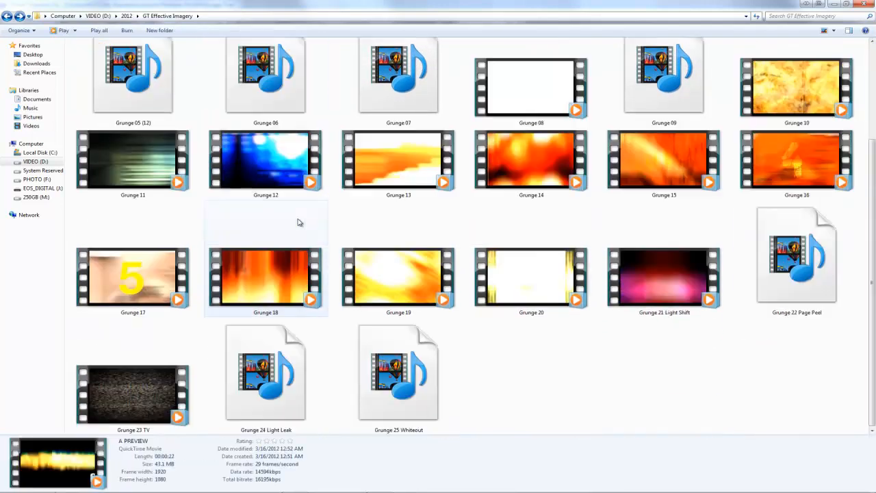
scroll(299, 222, "up", 3)
left_click(407, 103)
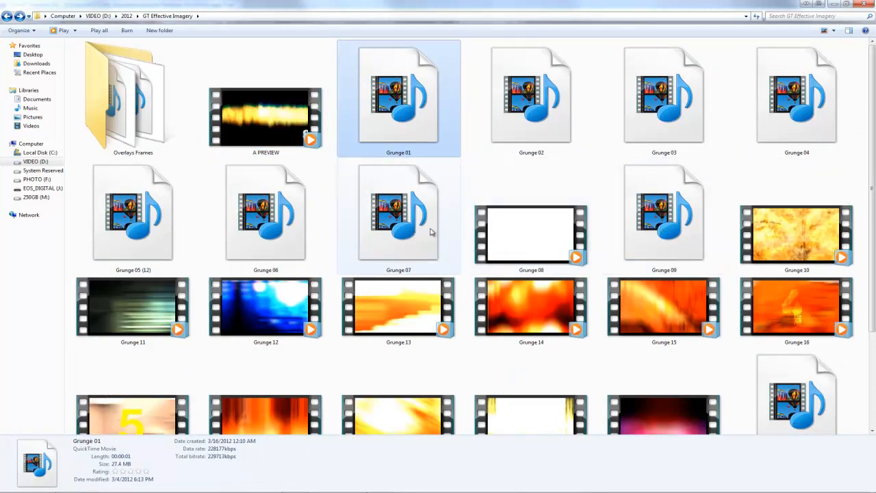
left_click(428, 231)
left_click(405, 128)
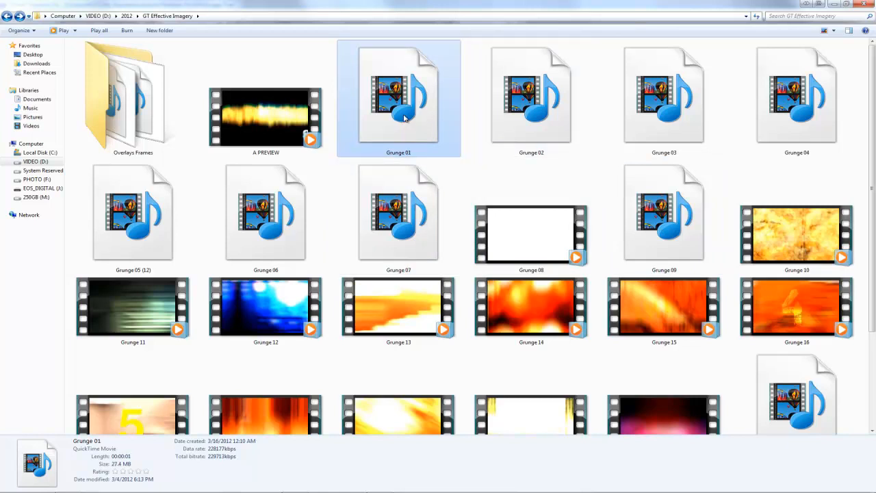
scroll(667, 233, "down", 2)
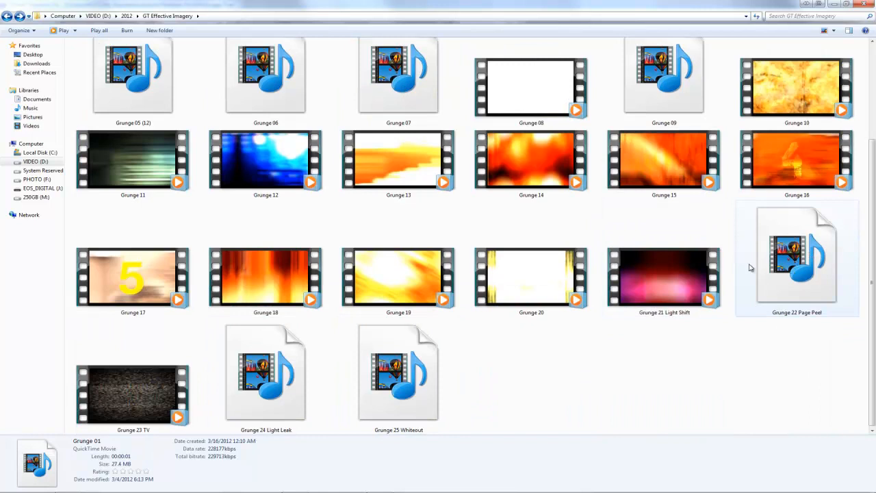
left_click(833, 78)
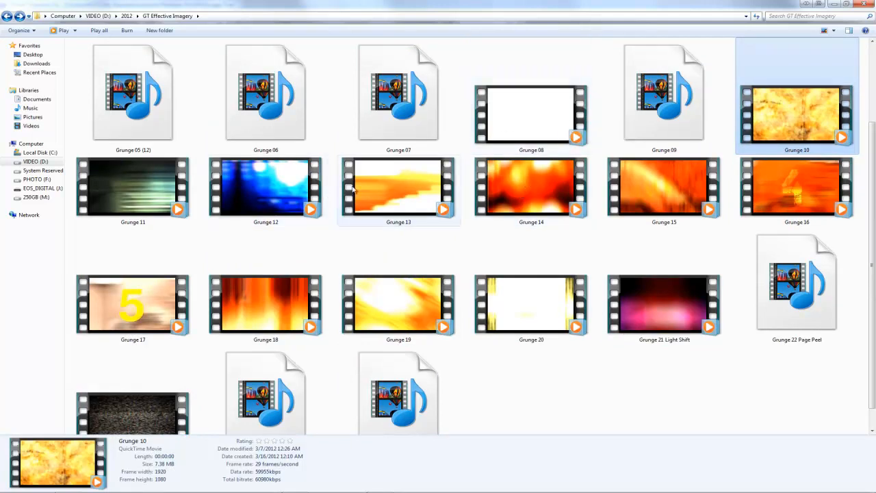
left_click(371, 225)
scroll(370, 229, "up", 3)
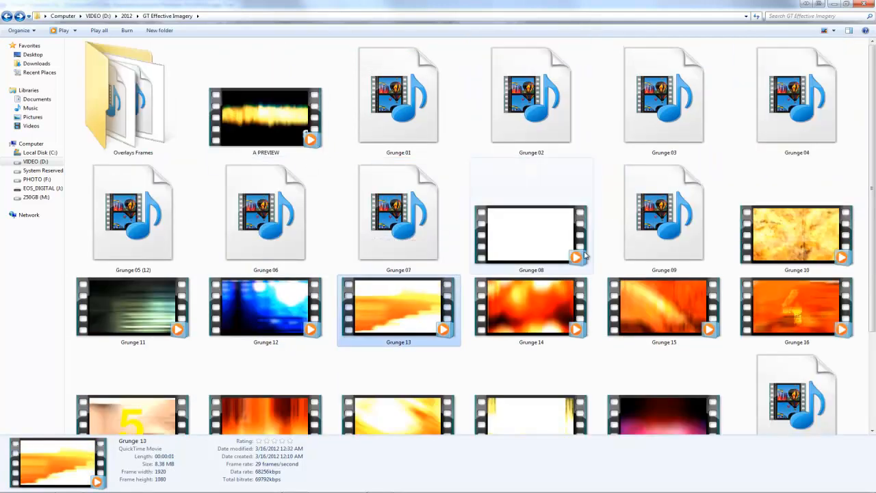
left_click(797, 245)
left_click(531, 304)
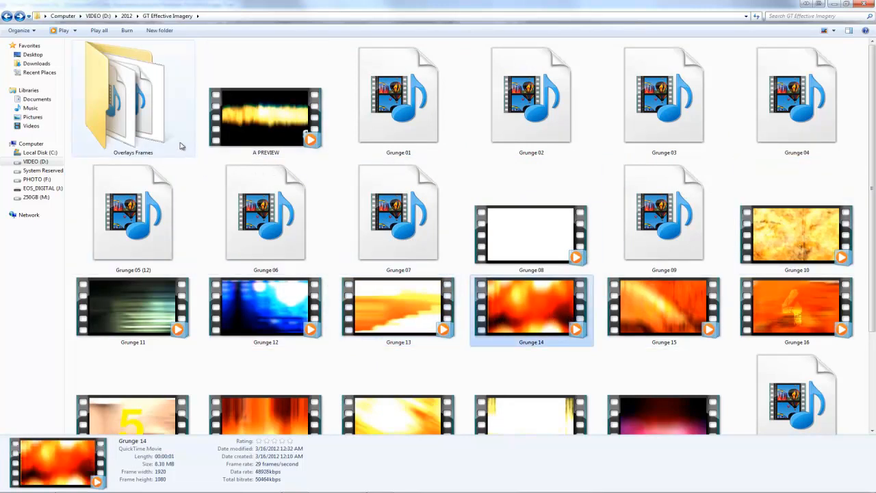
- Open the Overlays Frames folder, examine the Frame Overlay Mode and Overlay Use Screen Mode files, and return to Premiere Pro
double_click(131, 104)
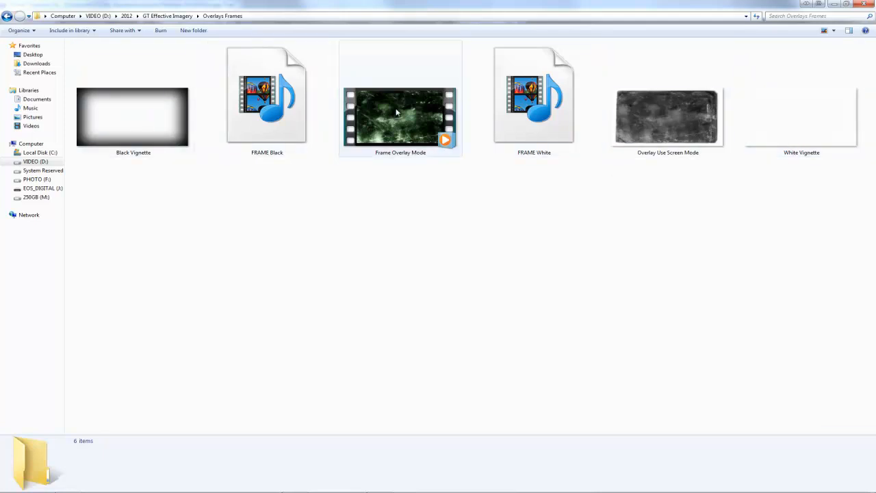
left_click(410, 126)
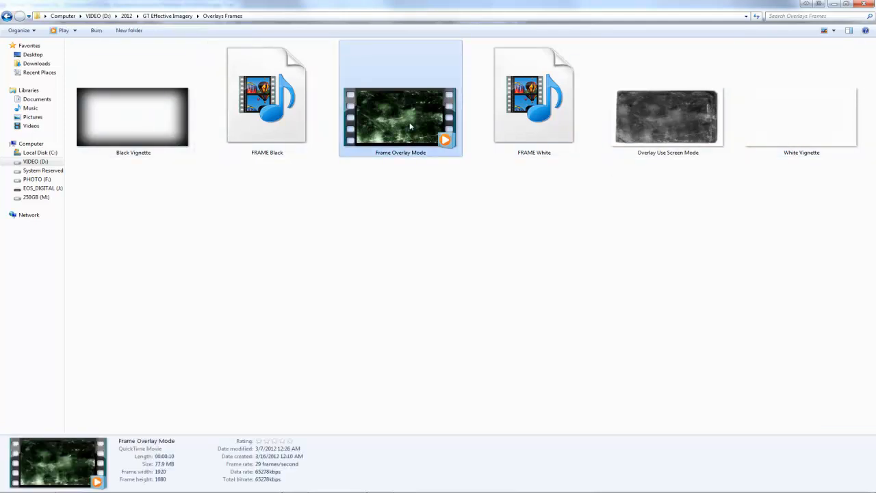
left_click(655, 141)
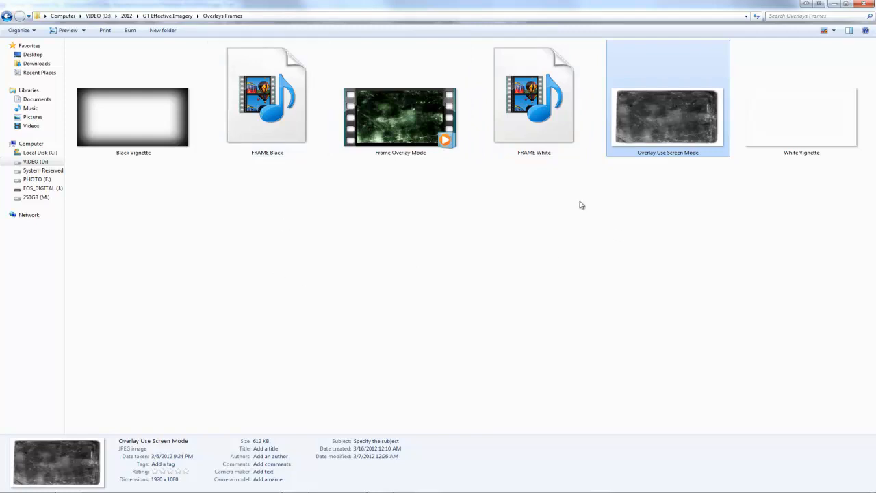
left_click(572, 150)
key("BackSpace")
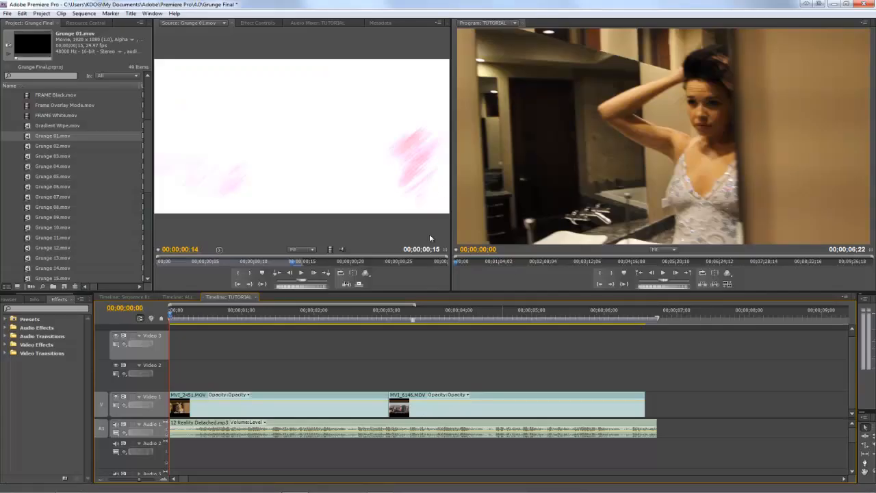
- Place Grunge 01.mov on Video 2 across the cut between the two clips, shifted to start at about 00;00;02;20
left_click_drag(199, 319, 169, 314)
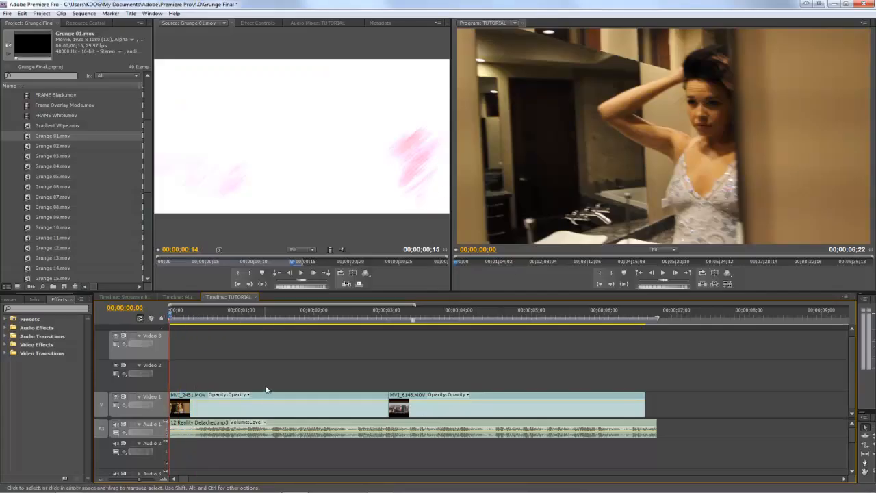
key("minus")
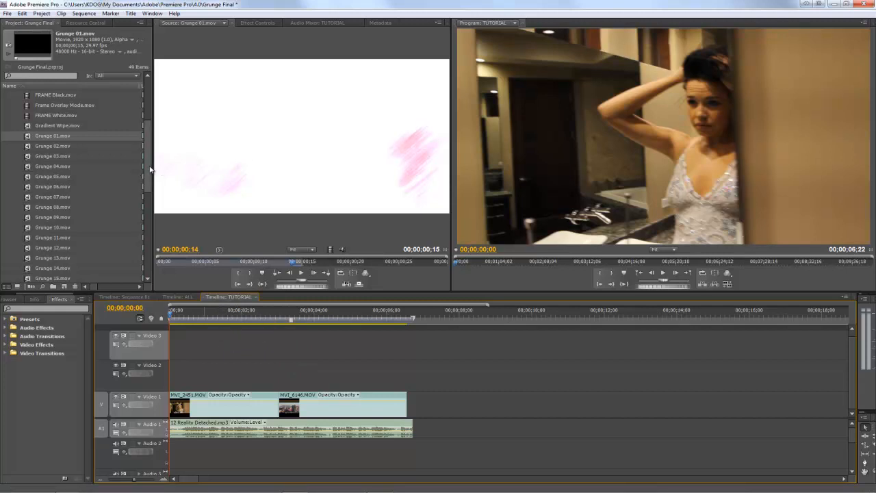
mouse_move(149, 171)
left_mouse_down()
mouse_move(148, 184)
mouse_move(151, 159)
left_mouse_up()
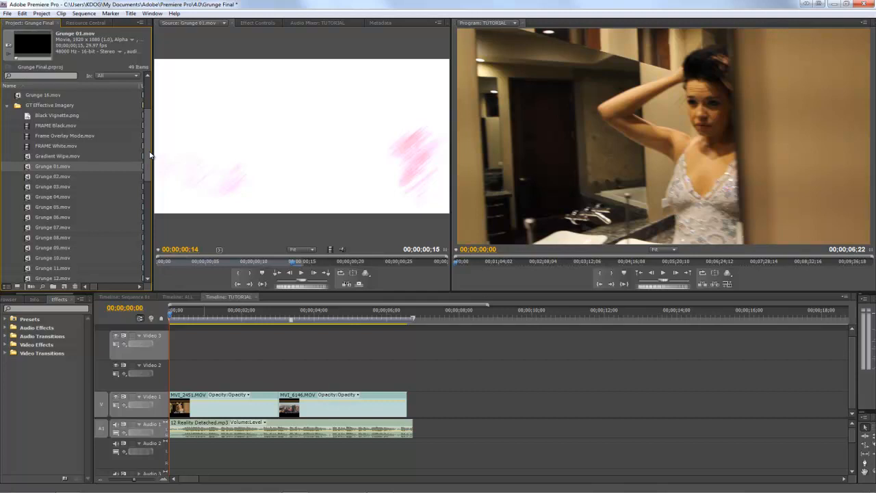
scroll(64, 241, "down", 1)
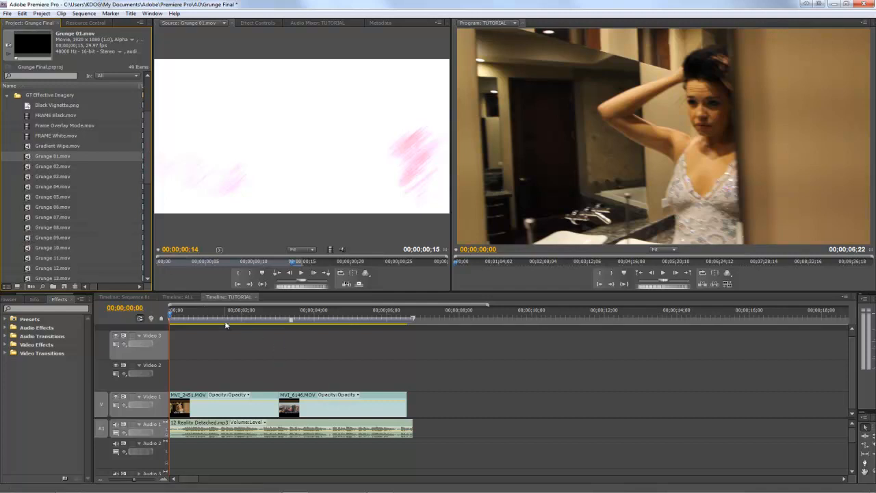
left_click_drag(175, 315, 267, 342)
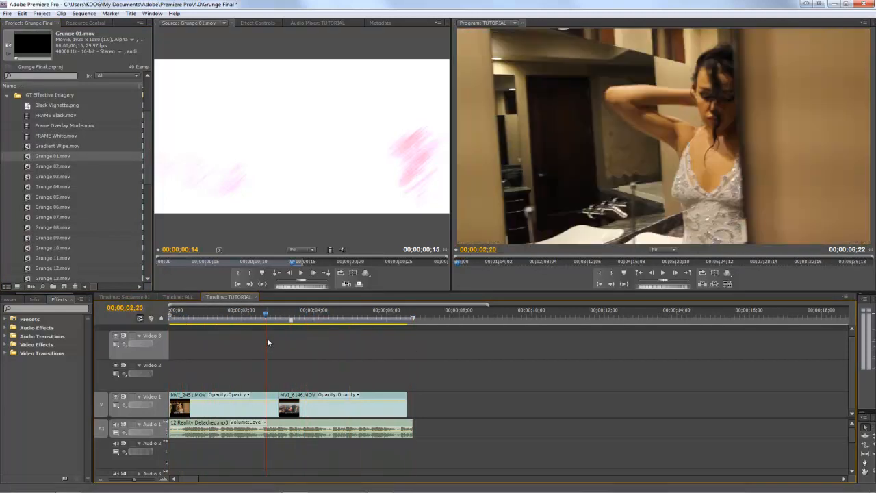
left_click_drag(28, 159, 274, 379)
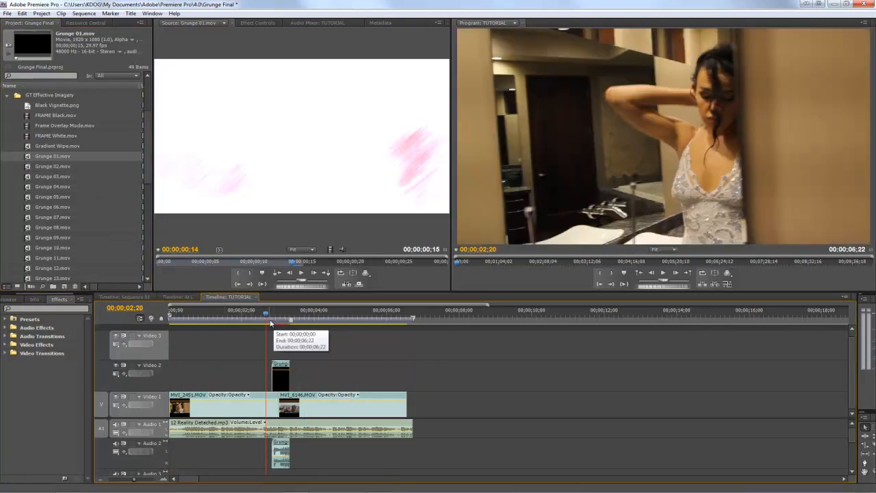
left_click_drag(267, 320, 283, 327)
left_click(280, 368)
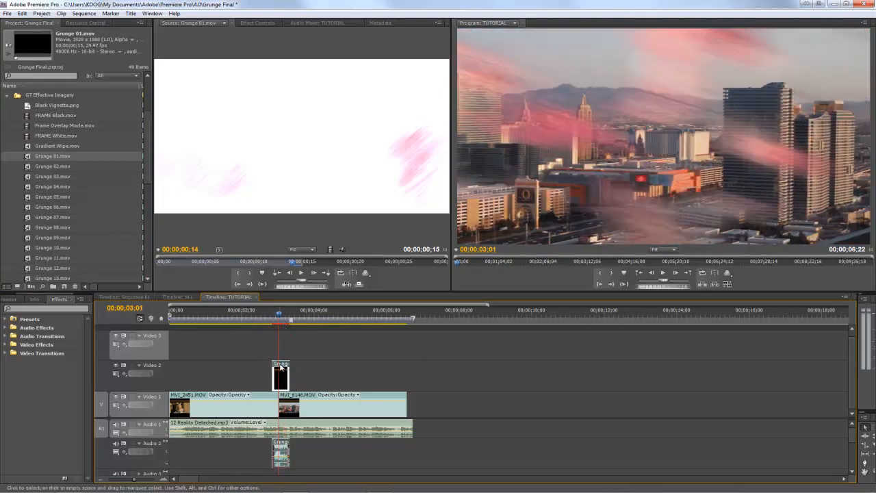
left_click_drag(280, 368, 279, 368)
- Render the sequence and review the Grunge 01 transition over the cut
left_click(274, 317)
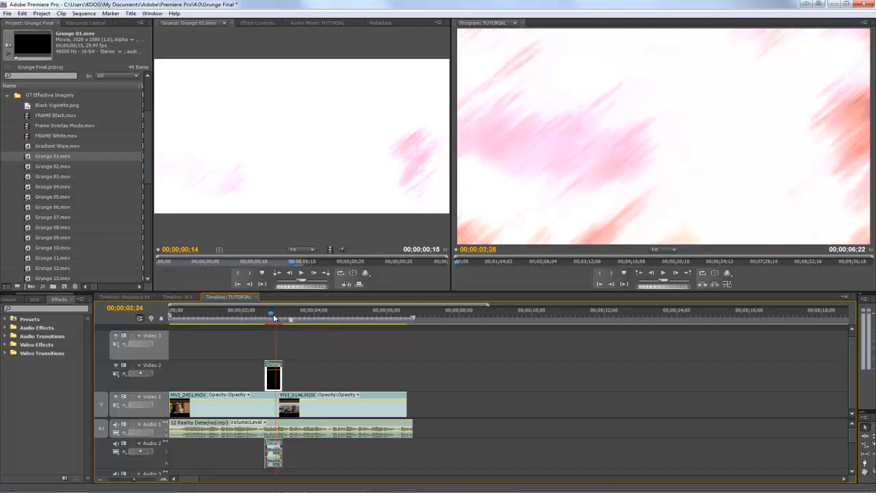
left_click_drag(274, 318, 250, 316)
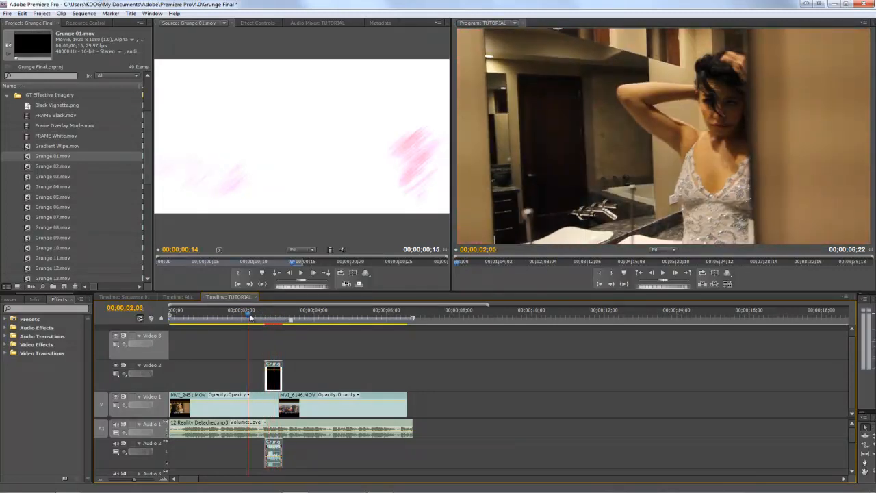
key("Return")
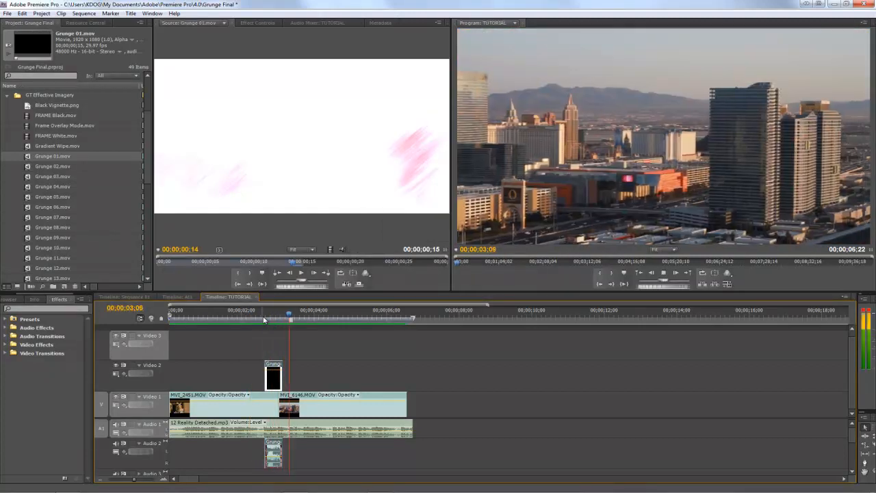
left_click_drag(262, 320, 274, 320)
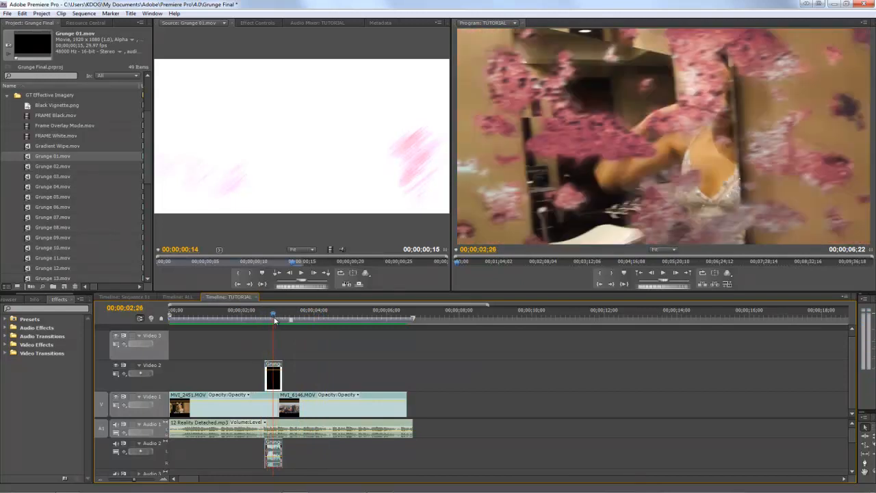
- Try Grunge 02.mov in place of Grunge 01 on Video 2 and scrub through the transition
left_click(27, 167)
left_click_drag(27, 168, 269, 375)
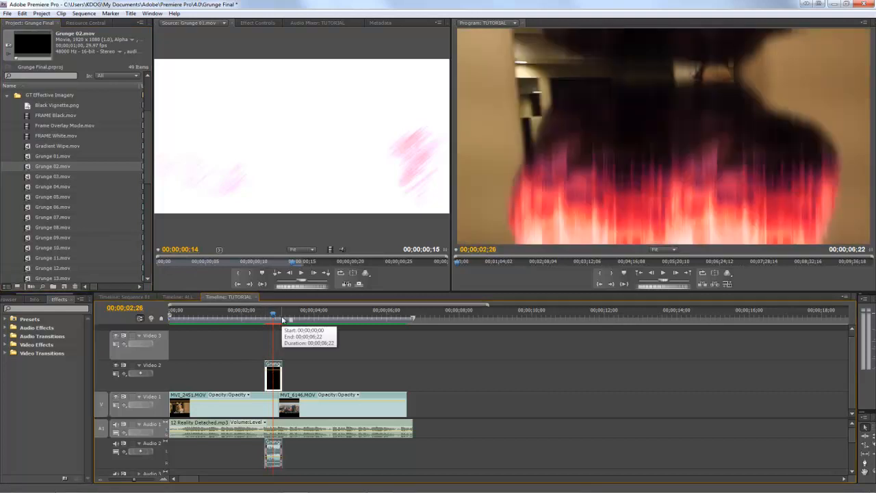
left_click(278, 318)
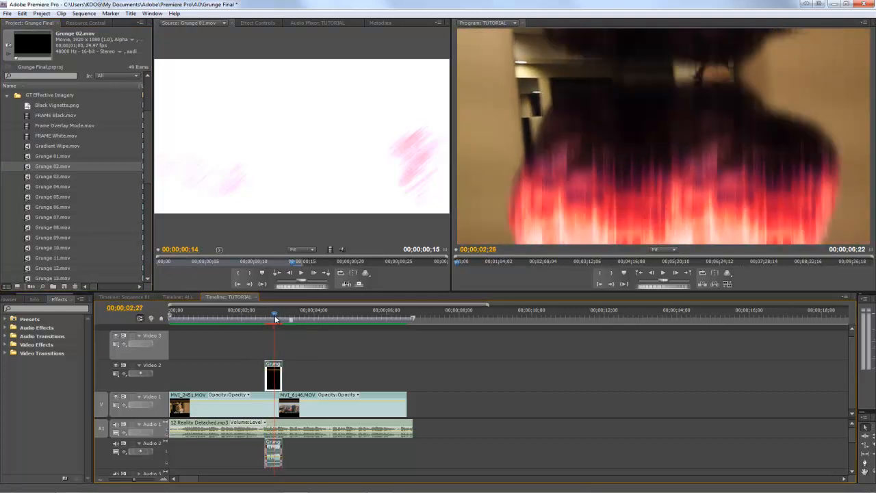
left_click_drag(279, 319, 246, 319)
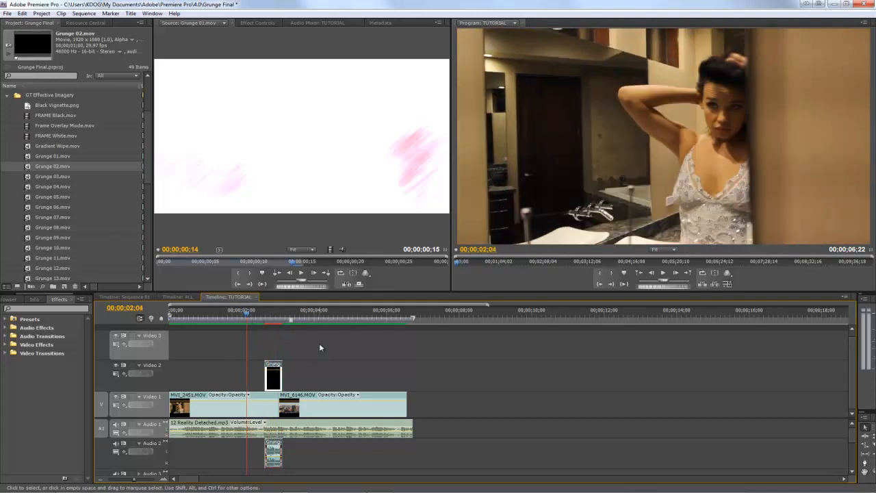
- Delete the Grunge 02 clip from Video 2 and place Grunge 15.mov there over the cut, starting at about 00;00;02;20
left_click(279, 363)
key("Delete")
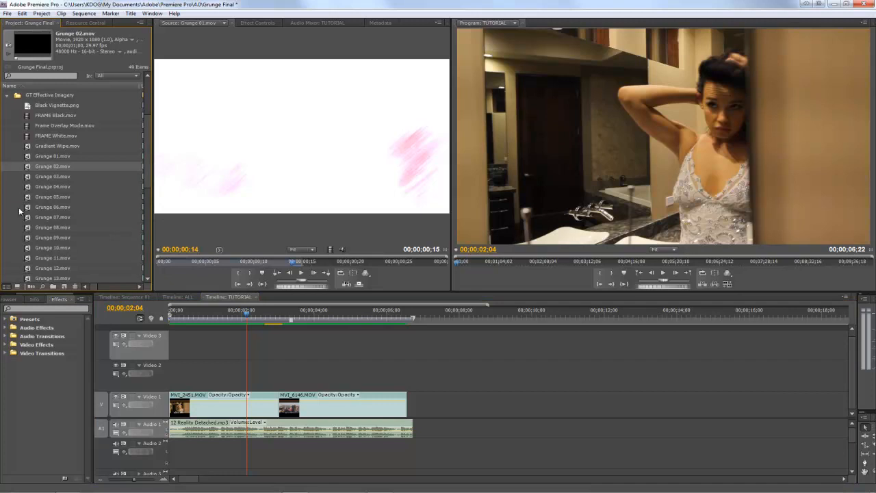
left_click(30, 237)
scroll(31, 254, "down", 2)
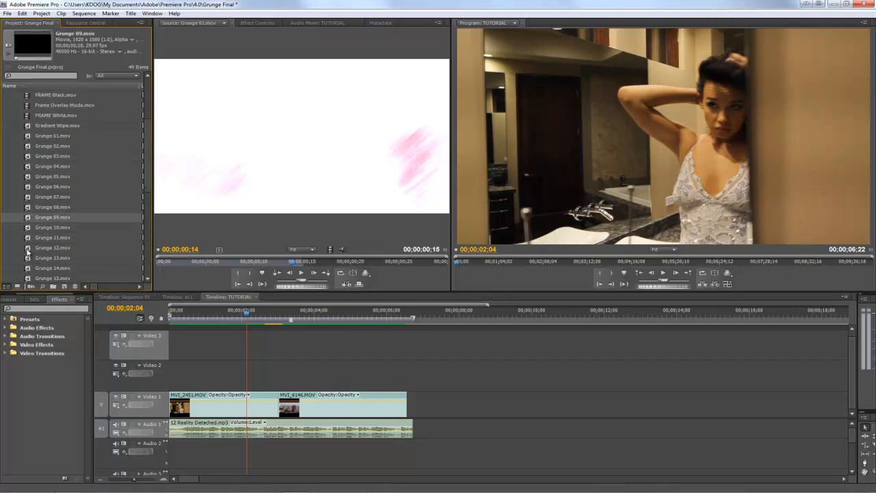
scroll(28, 252, "down", 1)
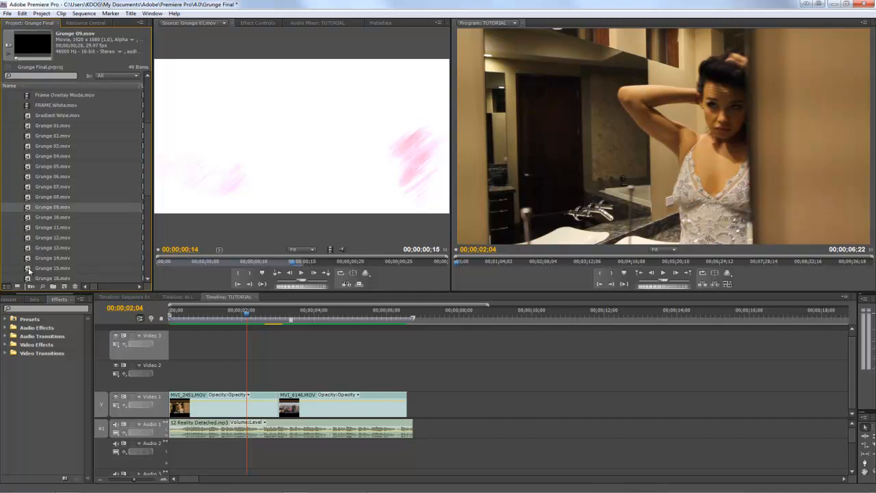
left_click_drag(29, 269, 271, 383)
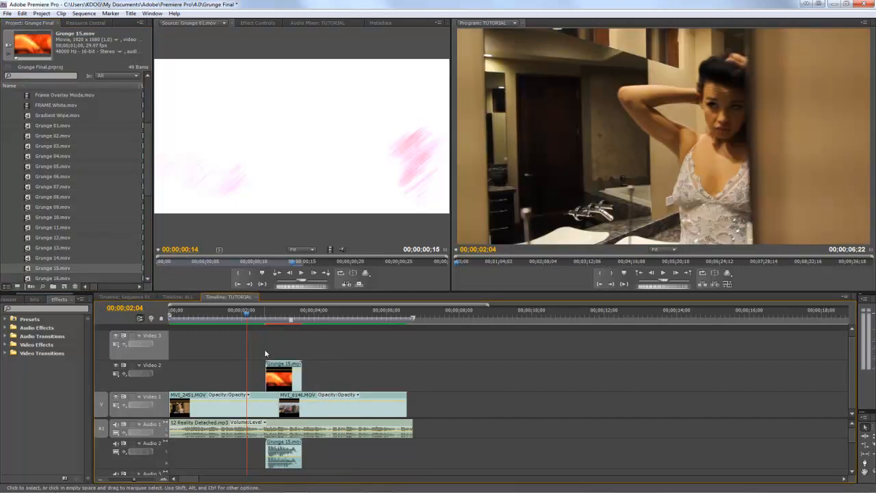
- Render the sequence and play back the Grunge 15 transition from shortly before the cut
mouse_move(264, 317)
left_mouse_down()
mouse_move(313, 319)
mouse_move(257, 316)
left_mouse_up()
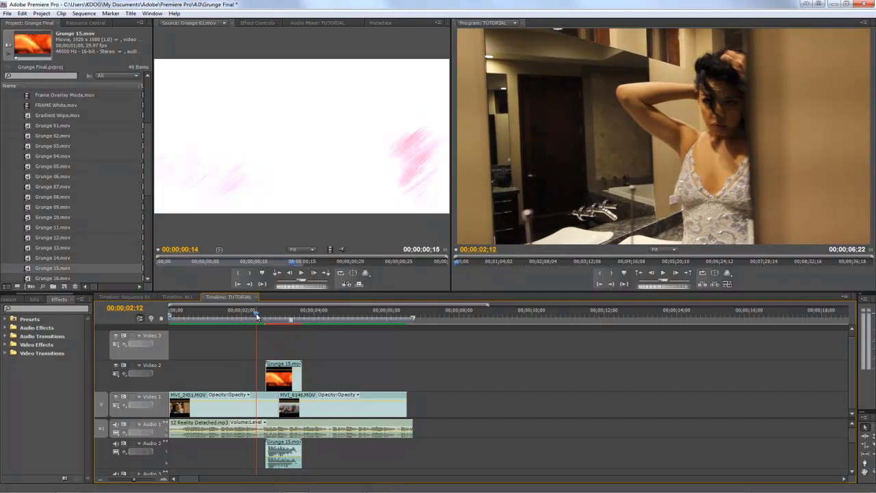
key("Return")
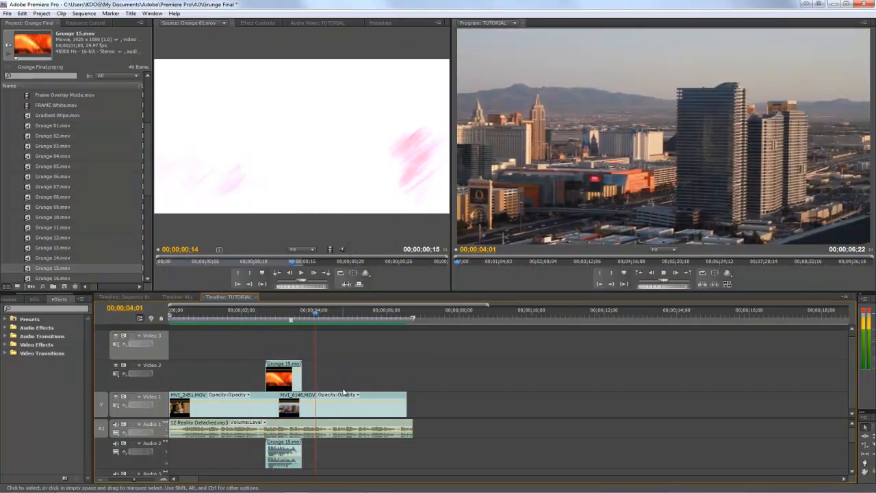
left_click(246, 313)
key("space")
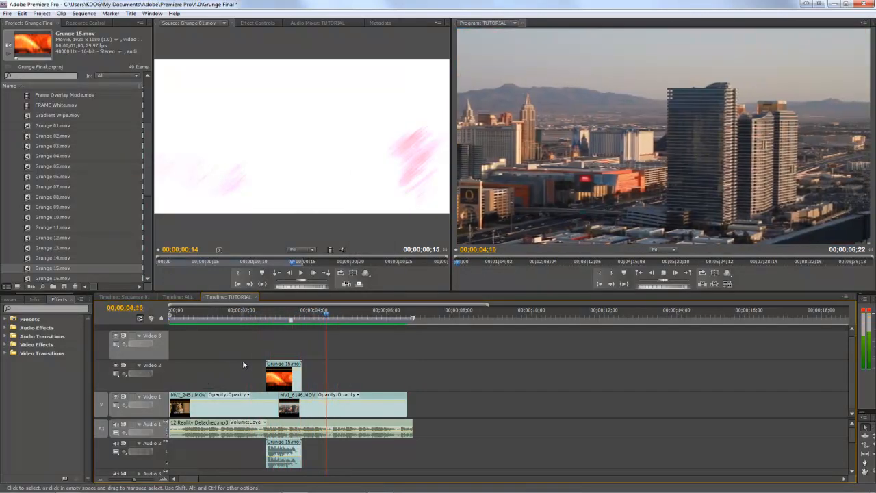
- Stop playback, return the playhead to about 00;00;02;16, and move the Grunge 15 clip from Video 2 up to Video 3
key("space")
left_click_drag(269, 314, 263, 317)
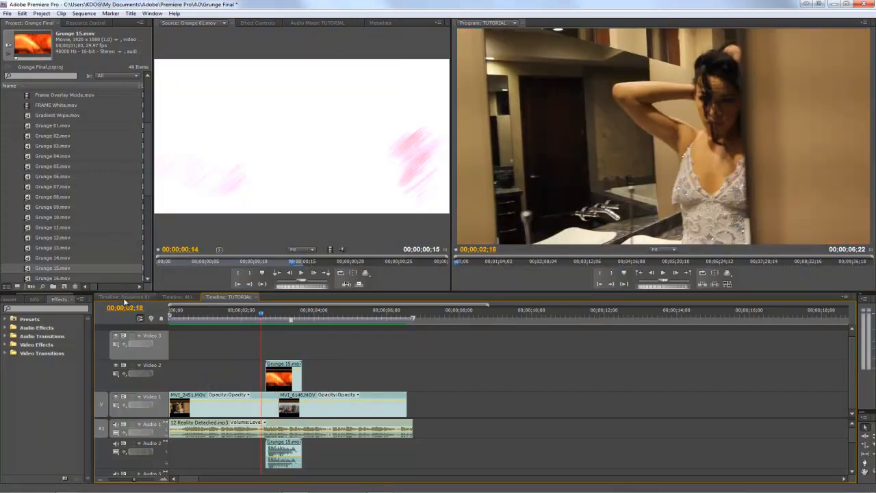
left_click(277, 367)
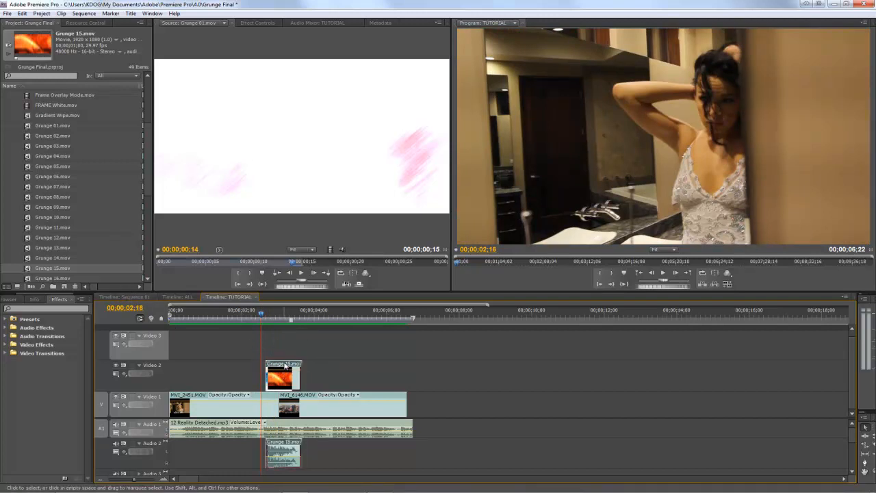
left_click_drag(284, 367, 284, 345)
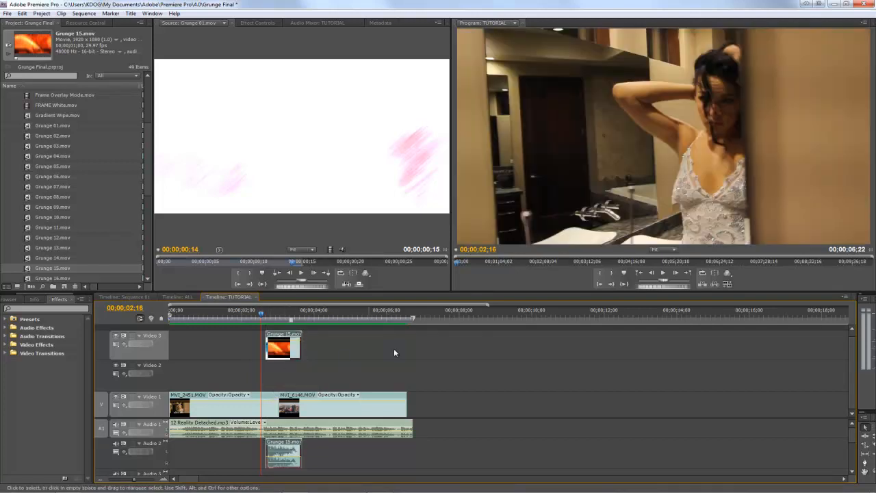
- Place FRAME White.mov from the GT Effective Imagery bin on Video 2 beneath Grunge 15, aligned over the cut
left_click_drag(148, 195, 148, 150)
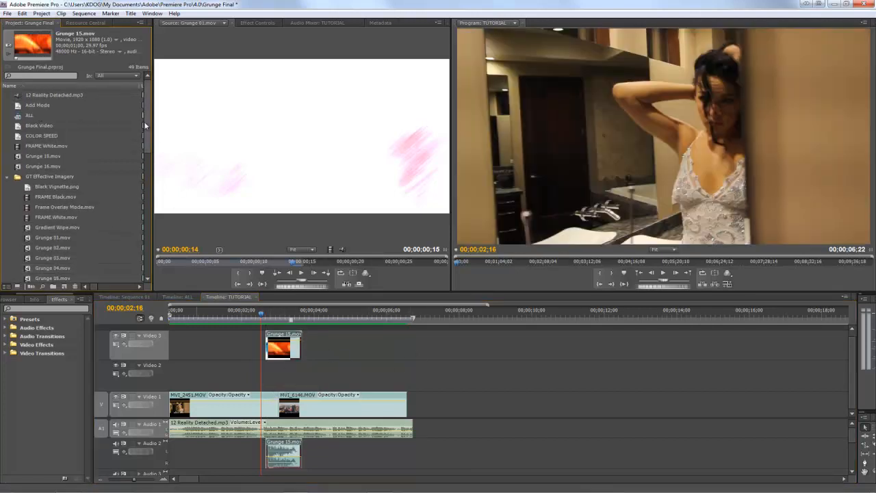
left_click_drag(147, 109, 146, 146)
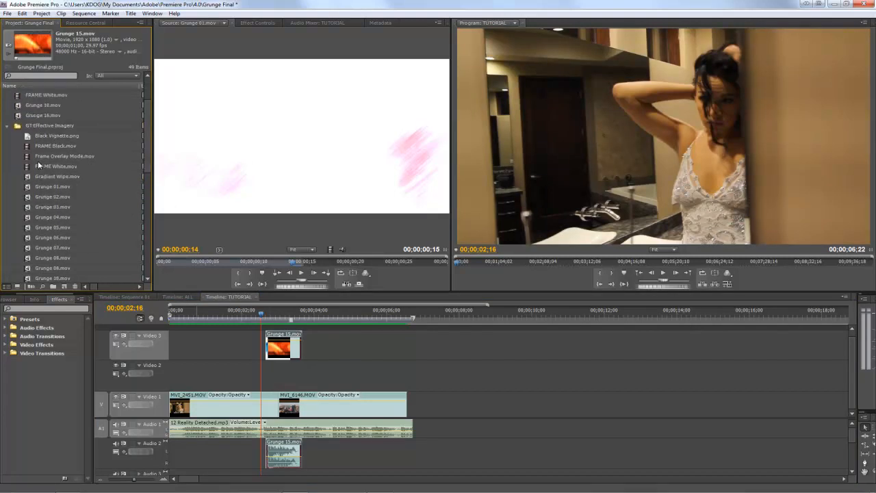
left_click_drag(34, 167, 276, 373)
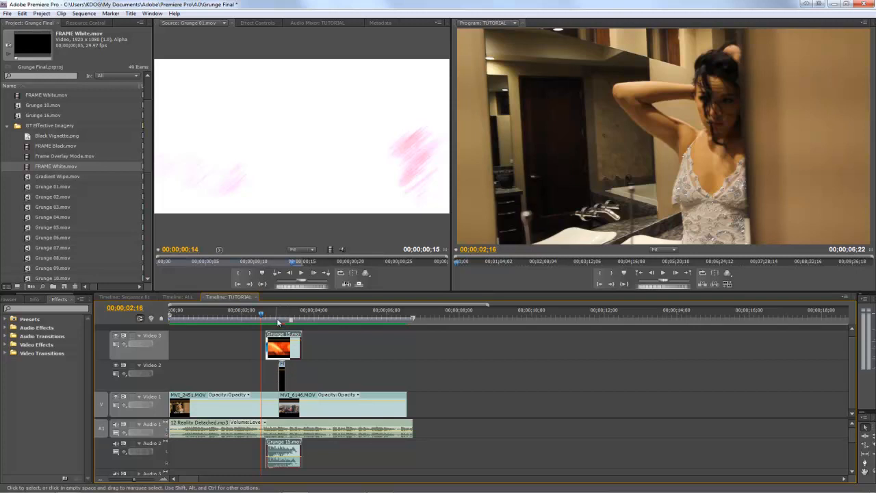
left_click(283, 373)
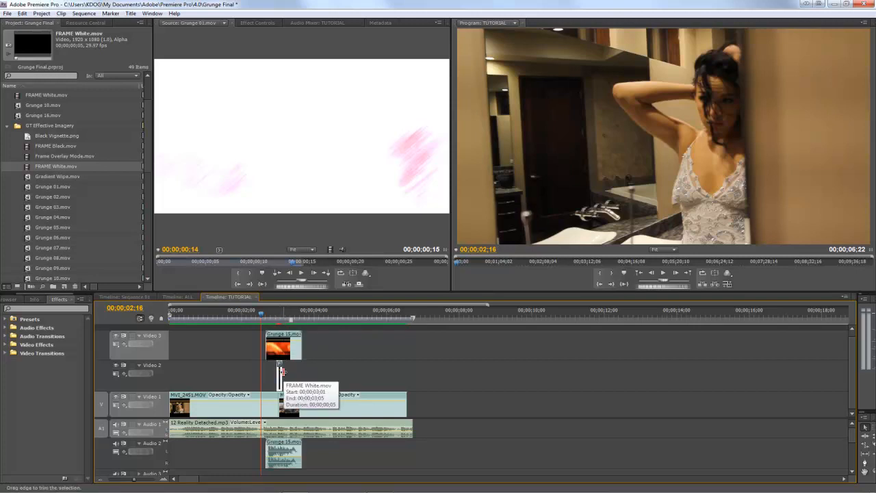
- Scrub across the cut with Video 3 hidden to view the FRAME White flash alone, with Video 3 shown again at the end
left_click(281, 335)
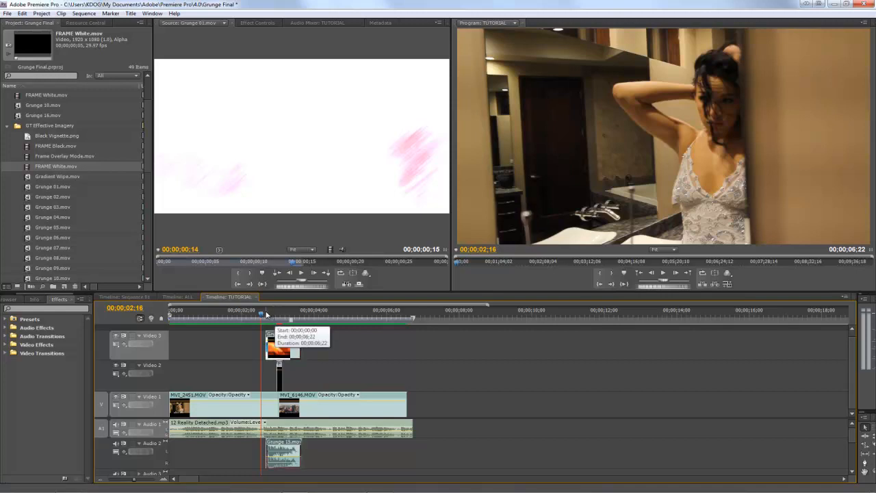
left_click(269, 319)
mouse_move(269, 319)
left_mouse_down()
mouse_move(284, 317)
mouse_move(278, 320)
left_mouse_up()
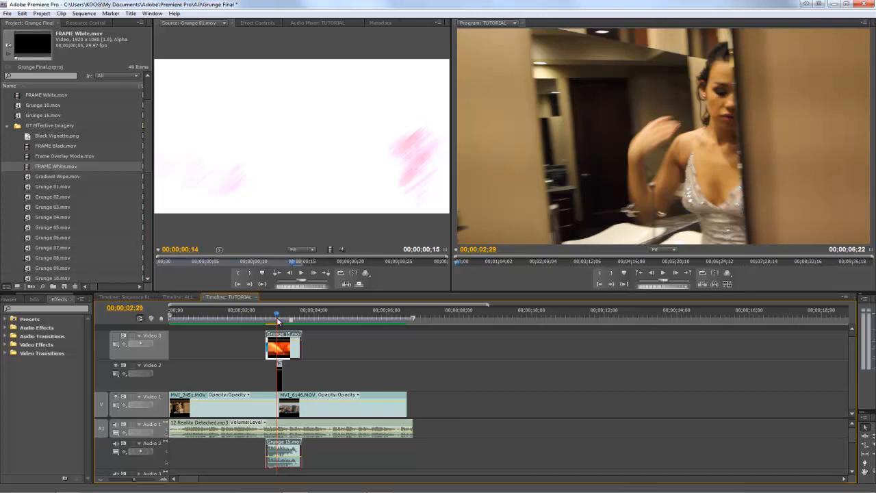
left_click_drag(277, 319, 280, 320)
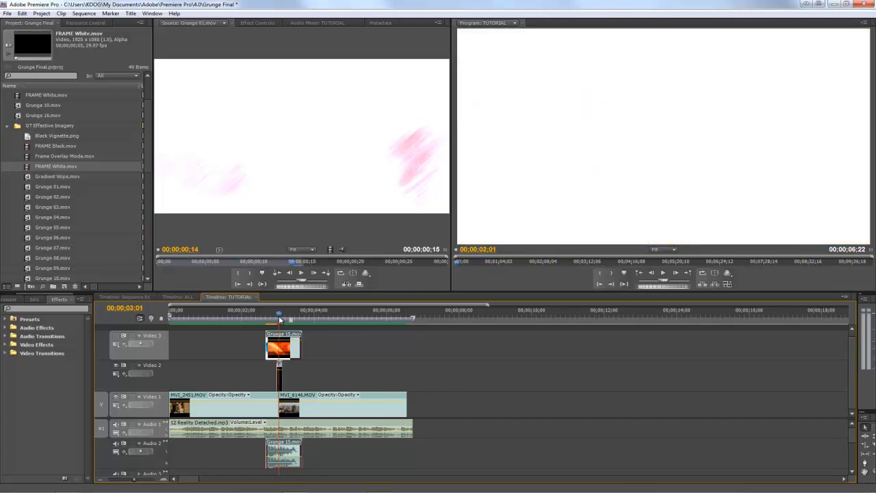
left_click_drag(280, 317, 277, 317)
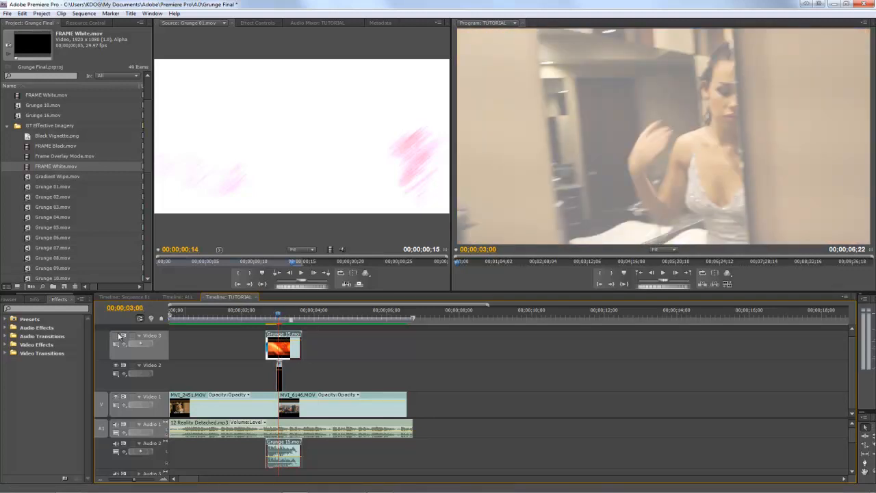
key("Left")
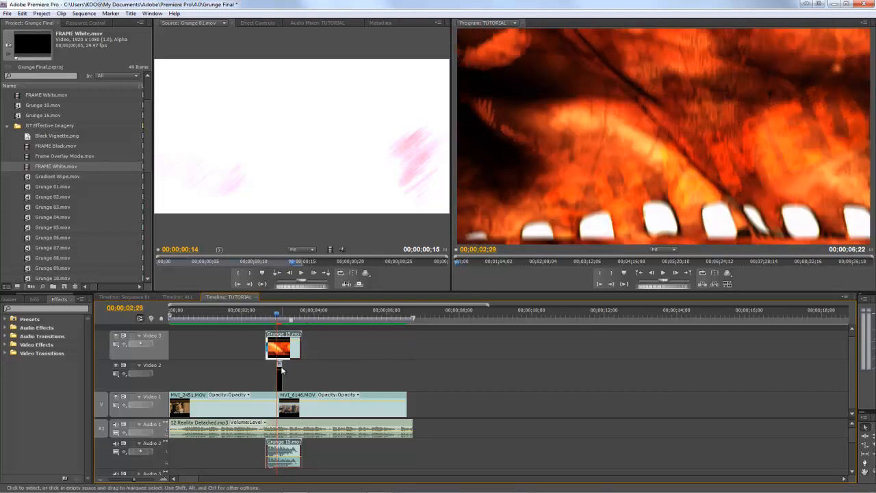
- Set the opacity blend mode of the Grunge 15 clip to Linear Dodge (Add)
left_click(257, 24)
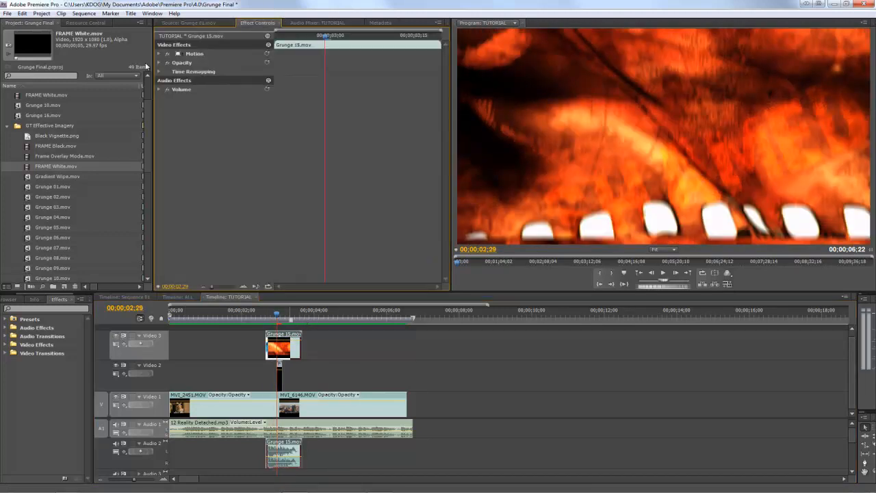
left_click(159, 71)
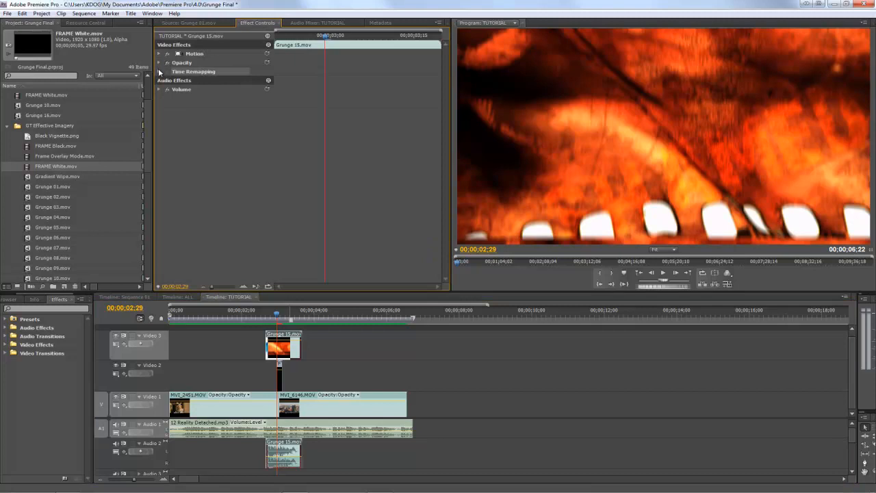
left_click(159, 71)
left_click(160, 62)
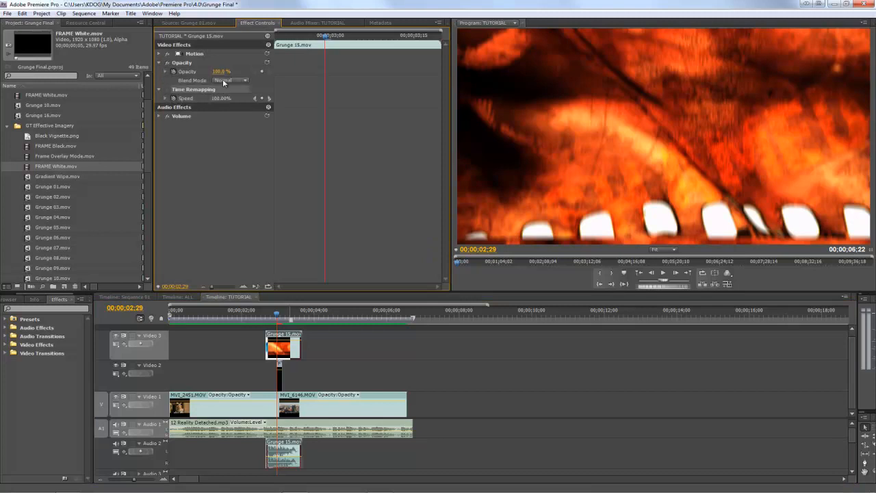
left_click(223, 83)
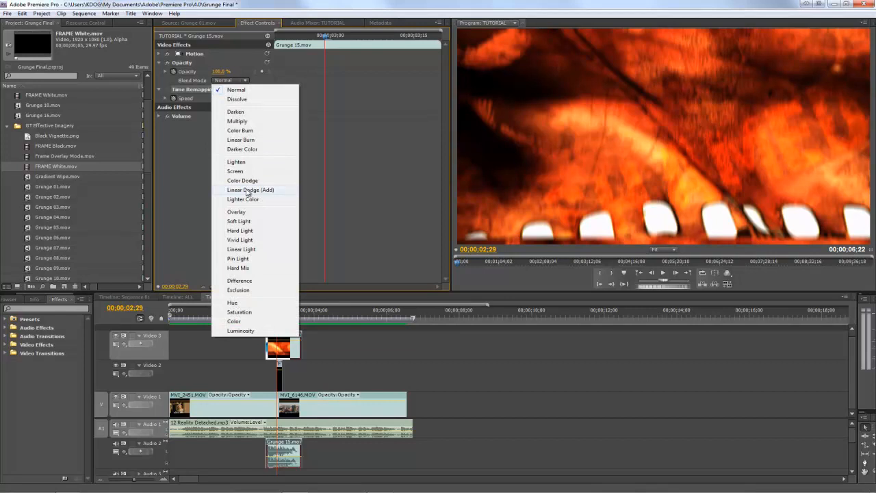
left_click(248, 192)
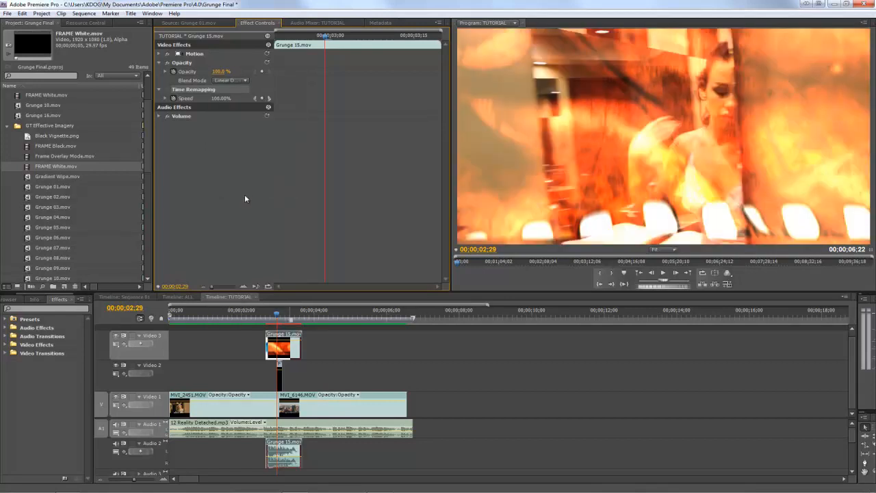
- Scrub back and forth across the cut to examine the blended Grunge 15 overlay with the white flash
left_click(276, 318)
mouse_move(275, 318)
left_mouse_down()
mouse_move(267, 319)
mouse_move(285, 319)
mouse_move(274, 313)
left_mouse_up()
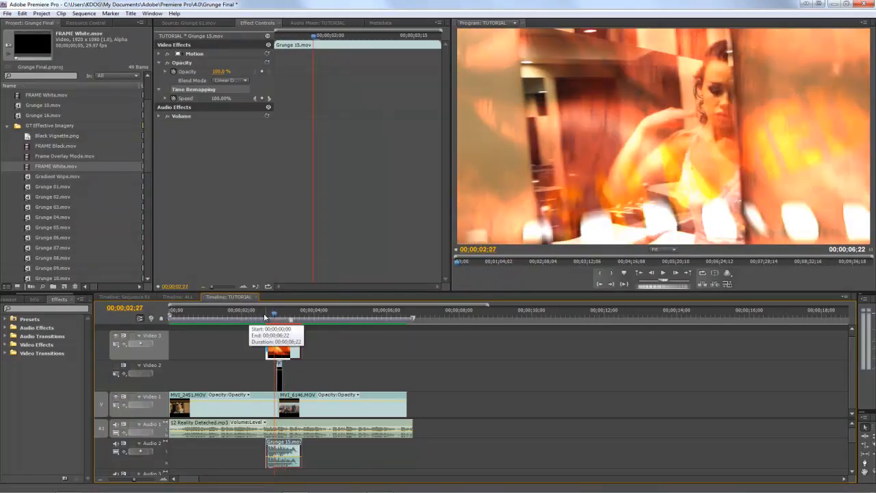
left_click_drag(277, 314, 287, 317)
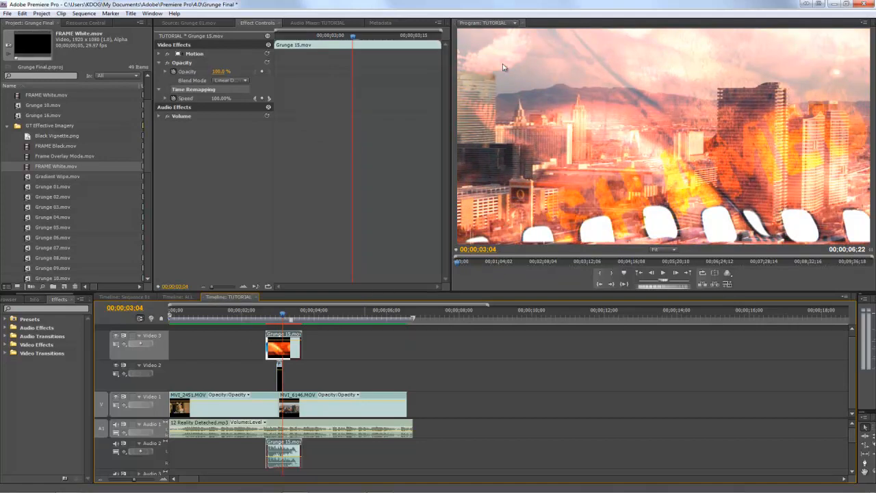
left_click(277, 318)
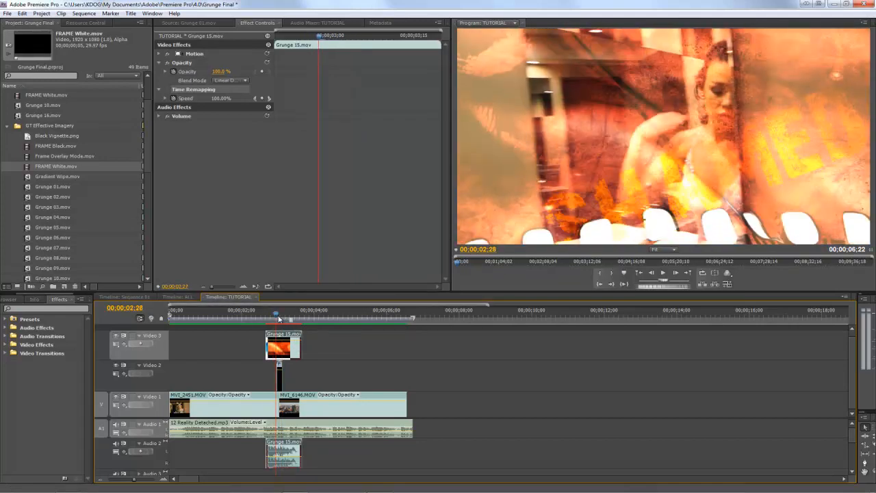
left_click_drag(279, 318, 259, 310)
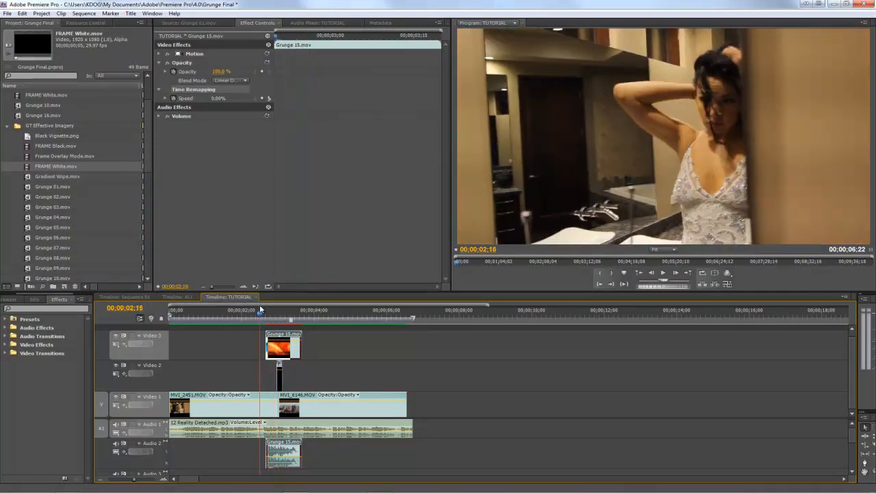
- Render the TUTORIAL sequence and play the blended transition twice from shortly before the cut, finishing on the frame at 00;00;03;00
key("Return")
left_click_drag(266, 315, 247, 320)
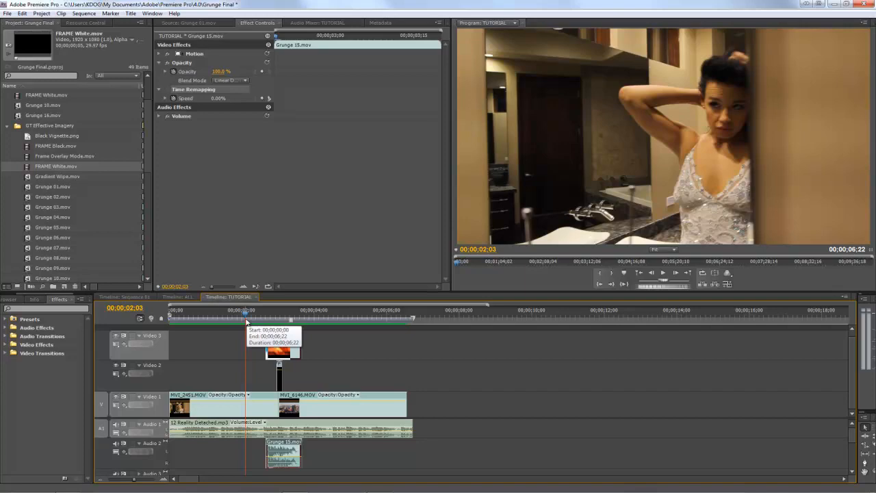
key("space")
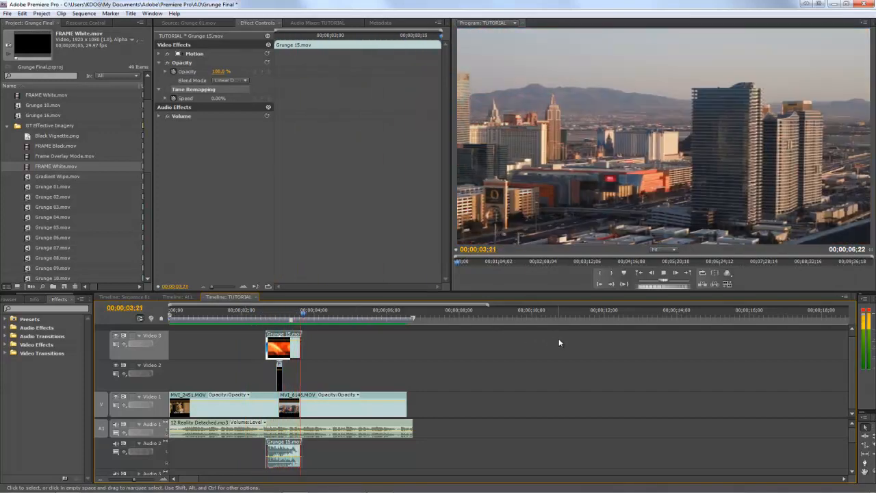
left_click(252, 314)
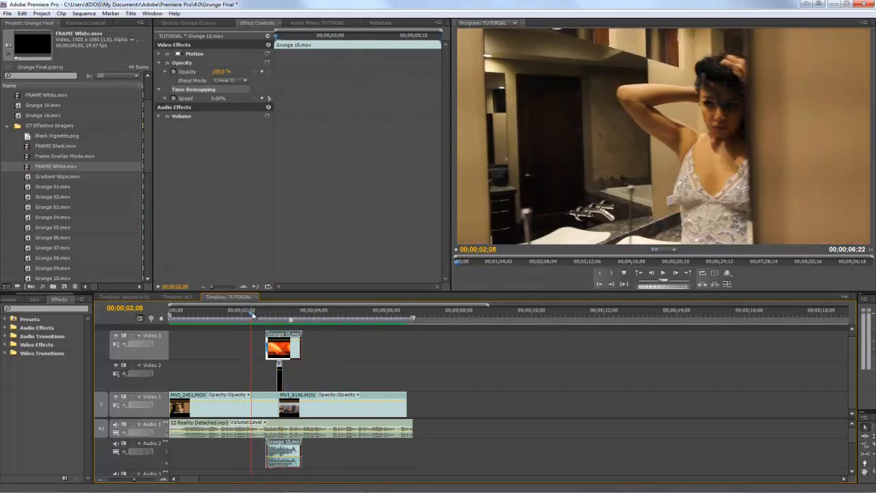
key("space")
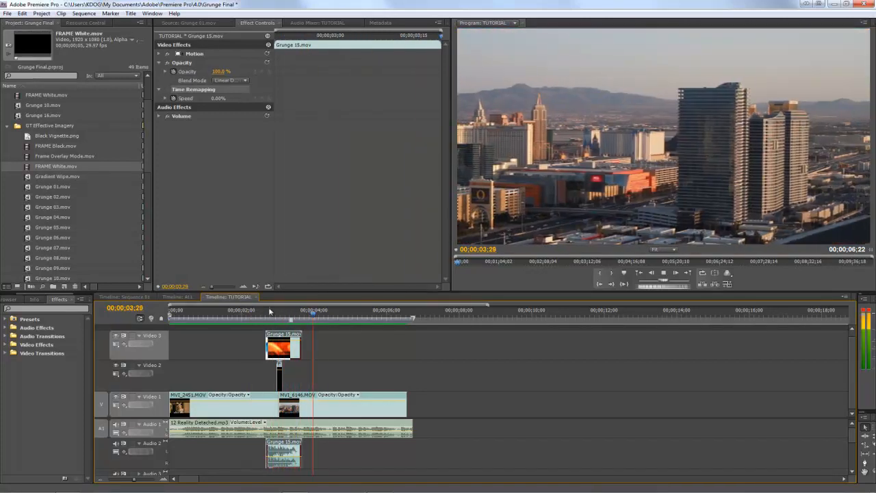
left_click(278, 312)
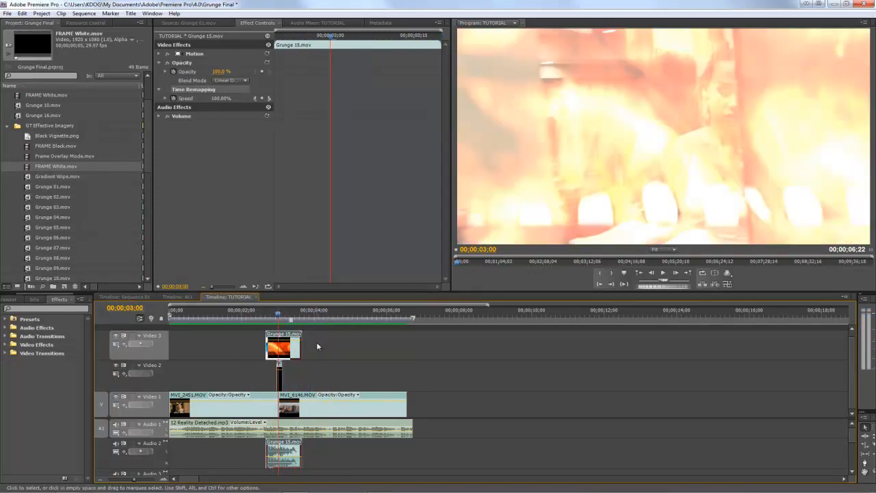
- Switch to the Sequence 01 timeline and enlarge the program preview area
left_click(124, 297)
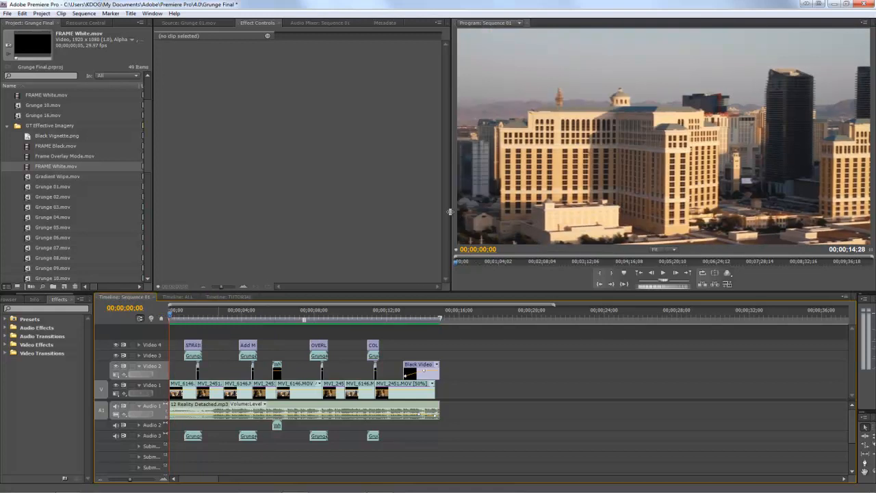
left_click_drag(428, 209, 231, 205)
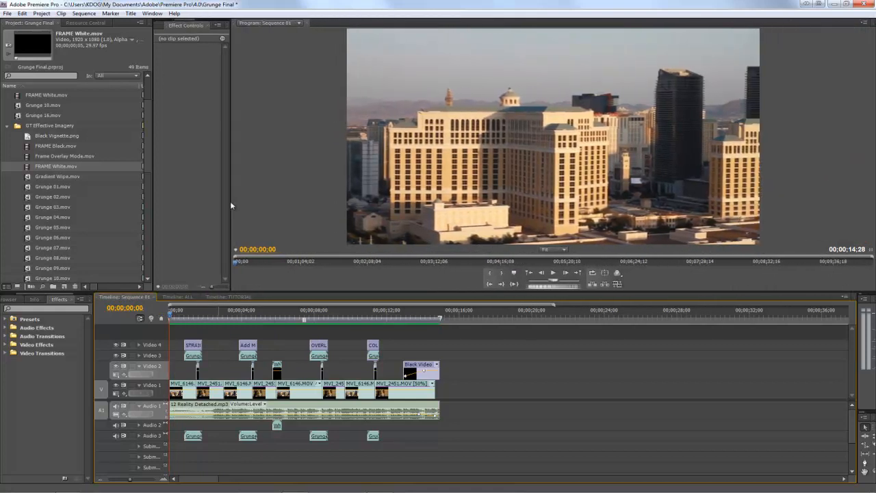
left_click_drag(280, 293, 281, 305)
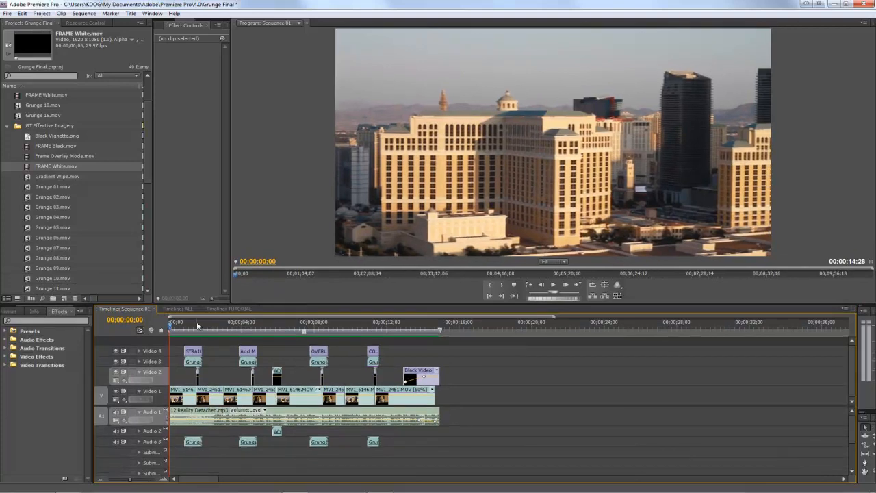
- Return the playhead to the start of Sequence 01 and play the whole sequence through
left_click(200, 327)
left_click_drag(199, 326, 92, 330)
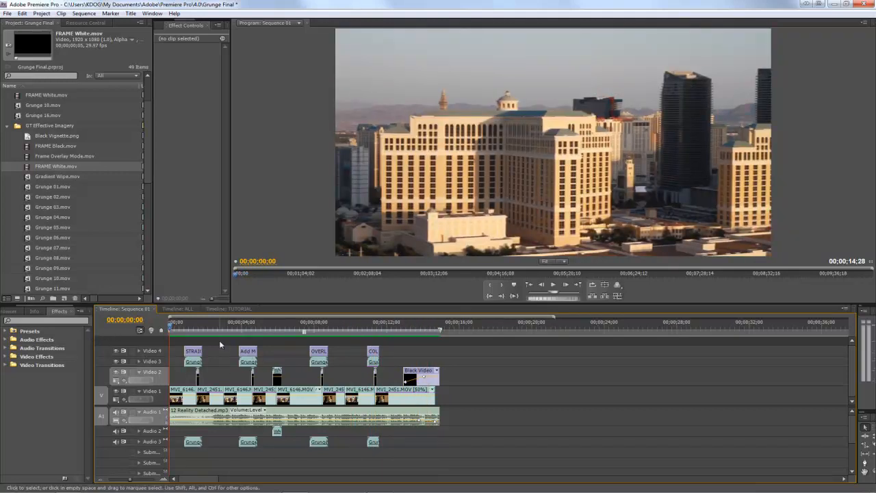
key("space")
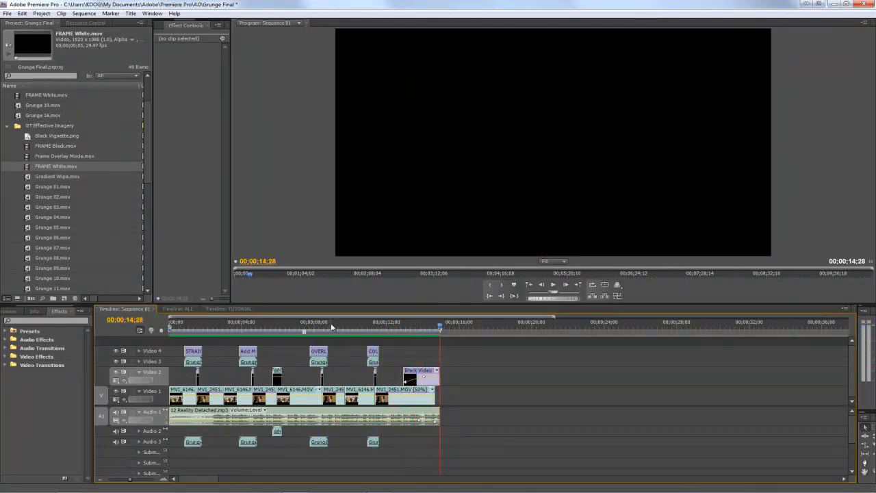
- Examine the OVERLAY transition in Sequence 01 by magnifying the timeline and scrubbing across its cut to about 00;00;08;17
left_click(330, 322)
left_click_drag(330, 322, 322, 324)
key("equal")
key("equal")
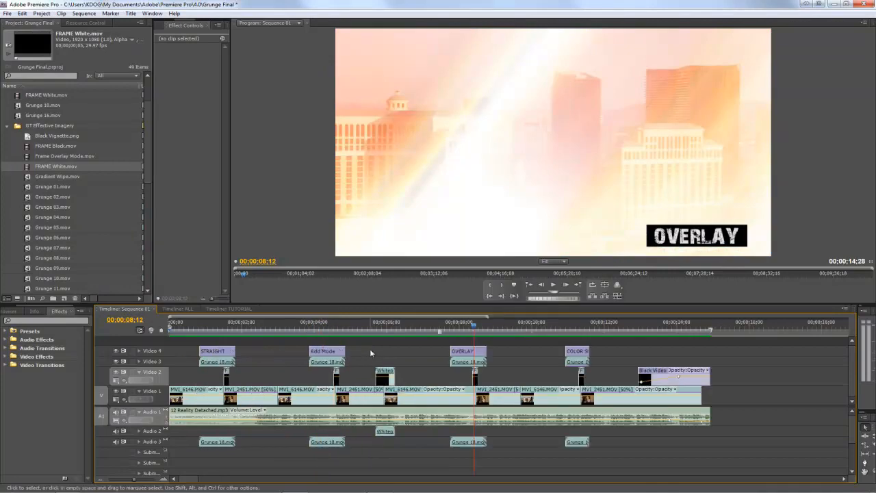
left_click(495, 327)
left_click_drag(495, 328, 518, 322)
key("space")
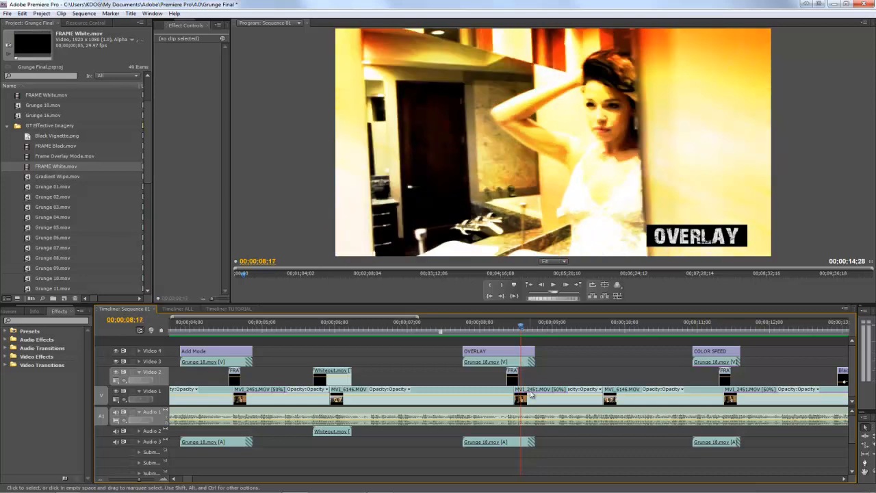
- Select the MVI_2451.MOV clip after the OVERLAY cut to inspect its effect settings while scrubbing over its opening frames
left_click(538, 400)
left_click(513, 323)
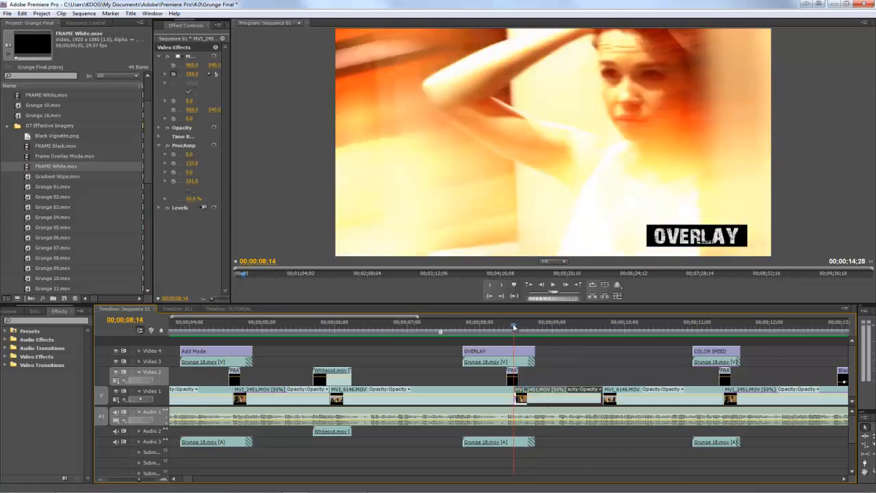
left_click_drag(513, 324, 516, 323)
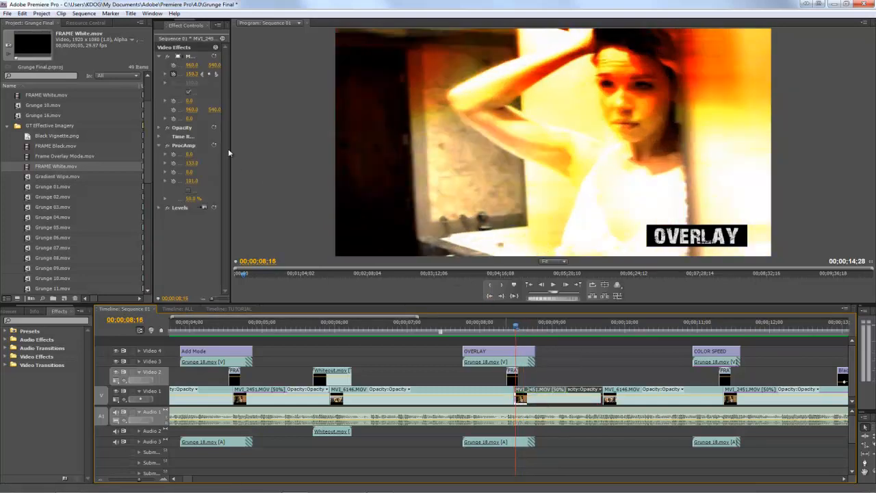
- Widen the effect settings area and restart the MVI_2451.MOV clip's Scale animation from a fresh keyframe at its first frame, 00;00;08;14
left_click_drag(231, 143, 396, 178)
left_click_drag(272, 42, 261, 41)
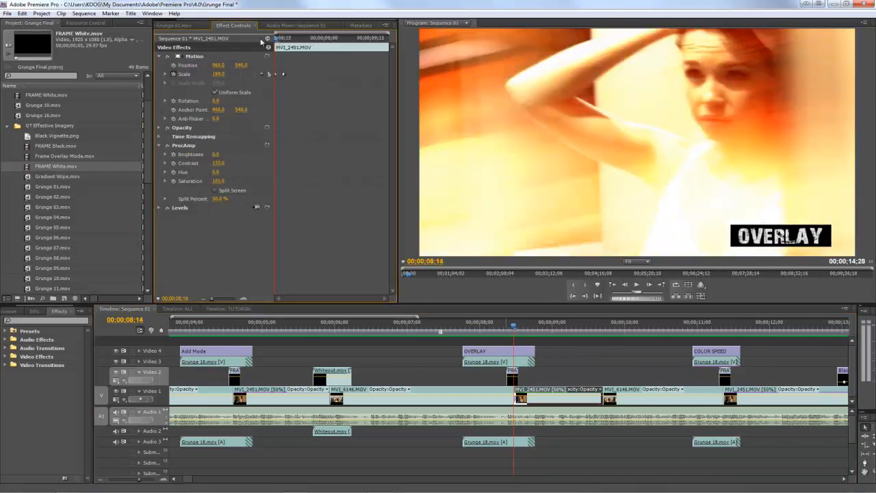
left_click(174, 75)
key("Return")
left_click(174, 74)
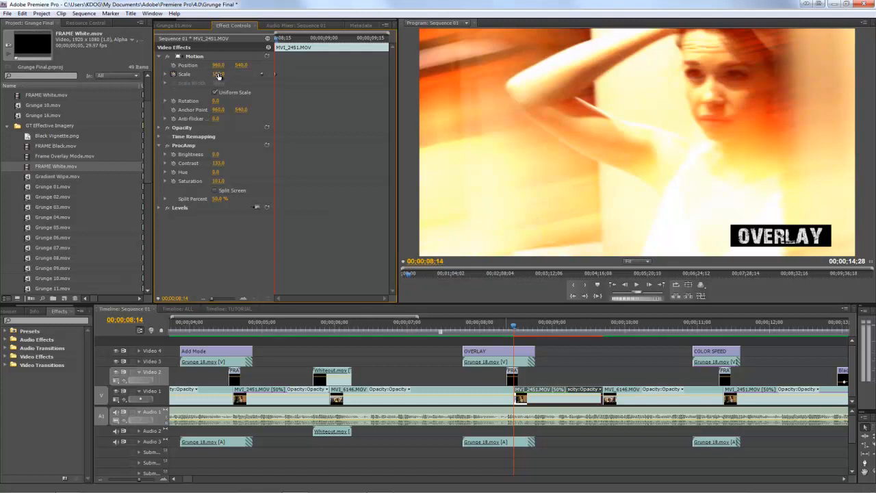
- Add a second Scale keyframe three frames further on, at 00;00;08;17, and set its value to 100
key("Right")
key("Right")
key("Right")
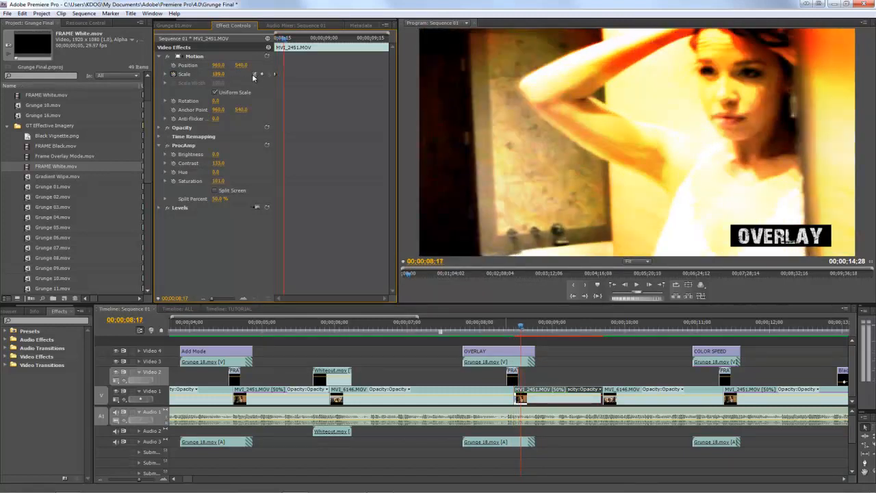
left_click(262, 74)
left_click(224, 73)
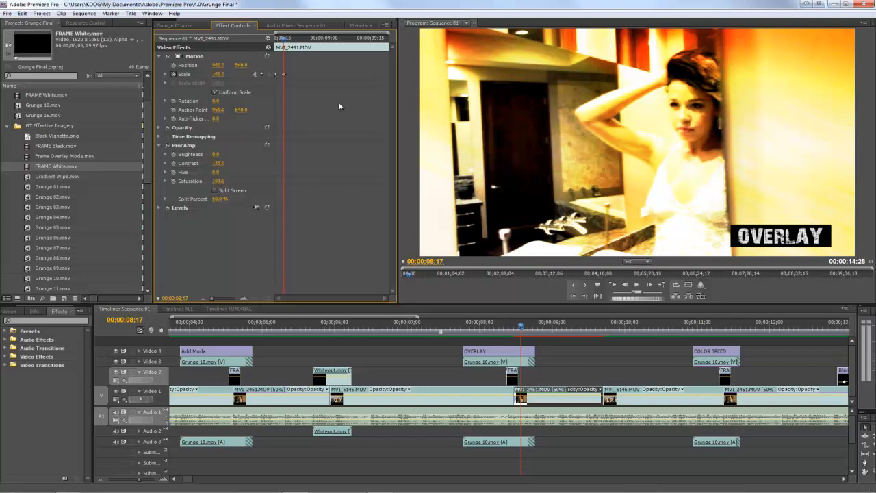
- Set the clip's opening Scale keyframe at 00;00;08;14 to 221 and render the sequence previews
left_click_drag(281, 41, 276, 46)
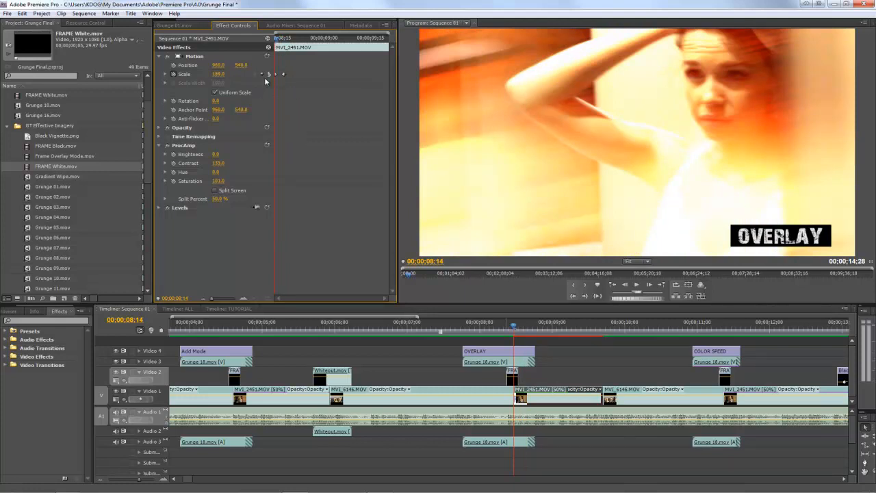
mouse_move(216, 77)
left_mouse_down()
mouse_move(230, 73)
mouse_move(231, 82)
left_mouse_up()
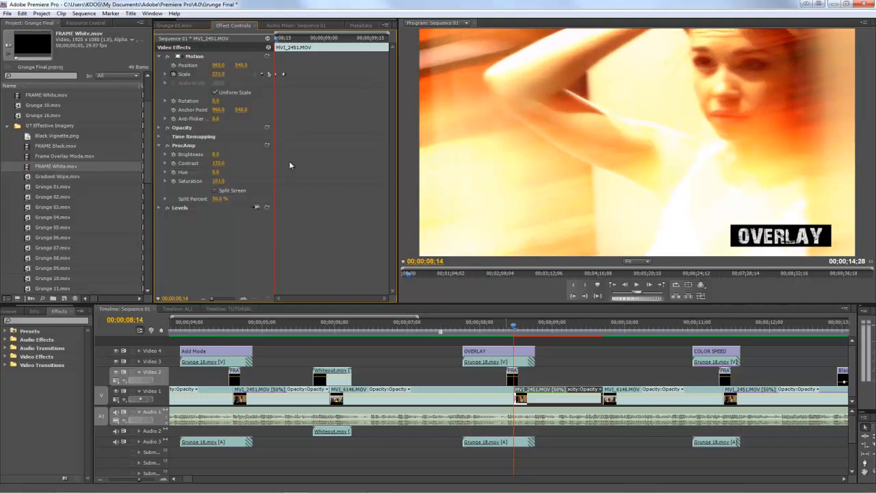
key("Return")
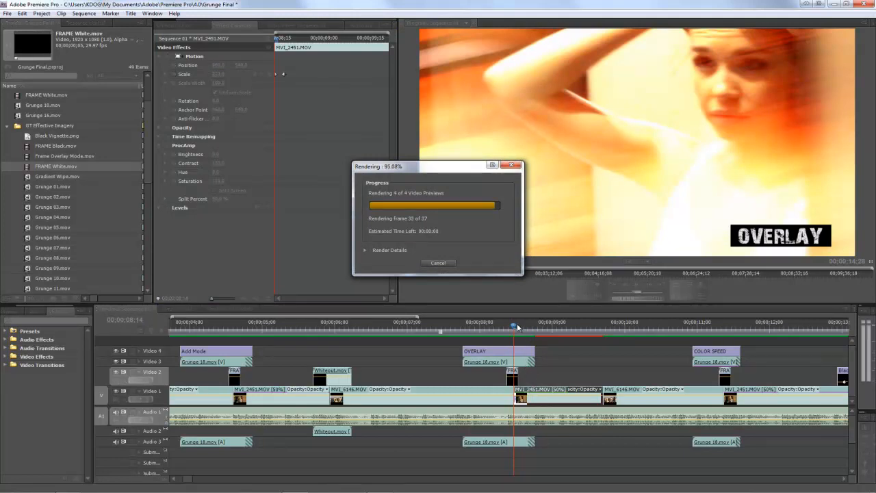
- Play the OVERLAY transition from 00;00;07;18 to about 00;00;09;15 to review the zoom effect
left_click_drag(515, 323, 452, 328)
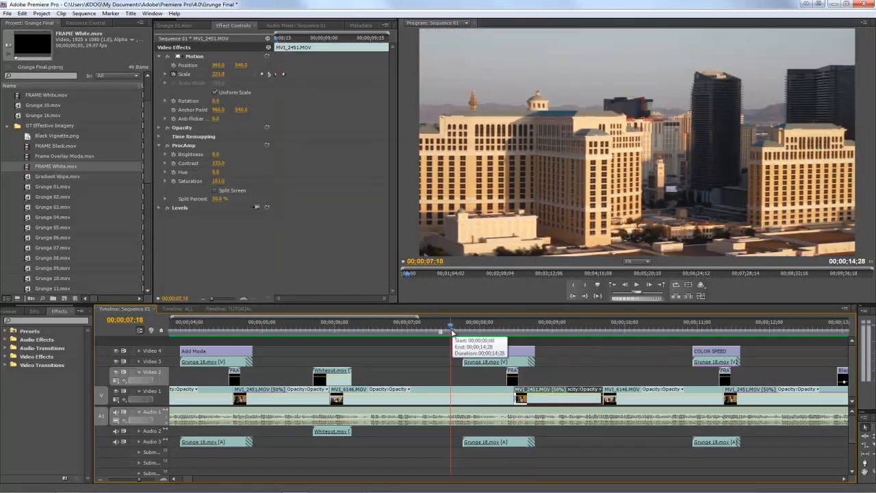
key("space")
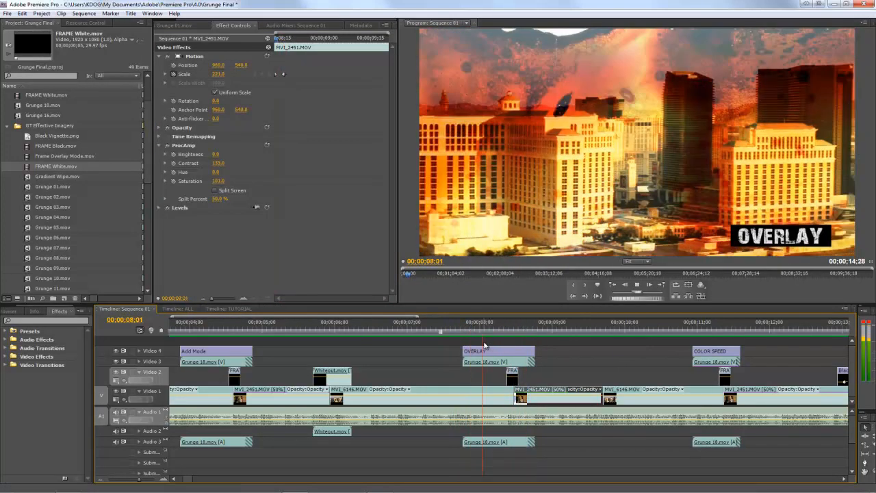
key("space")
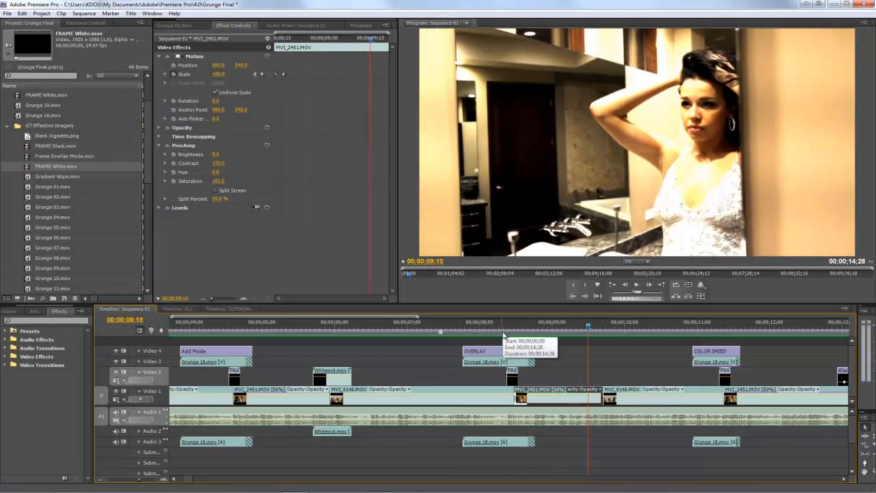
- Fit all of Sequence 01 in the timeline and return the playhead to 00;00;00;00
key("minus")
key("minus")
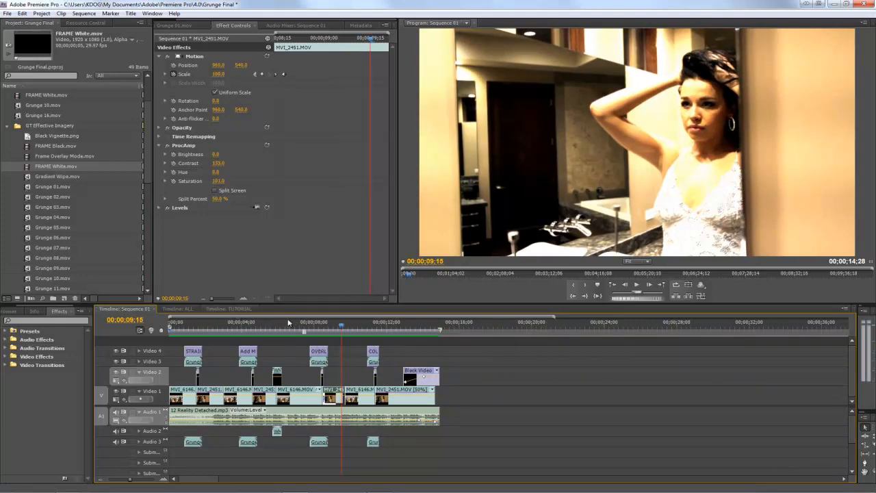
left_click_drag(299, 330, 154, 325)
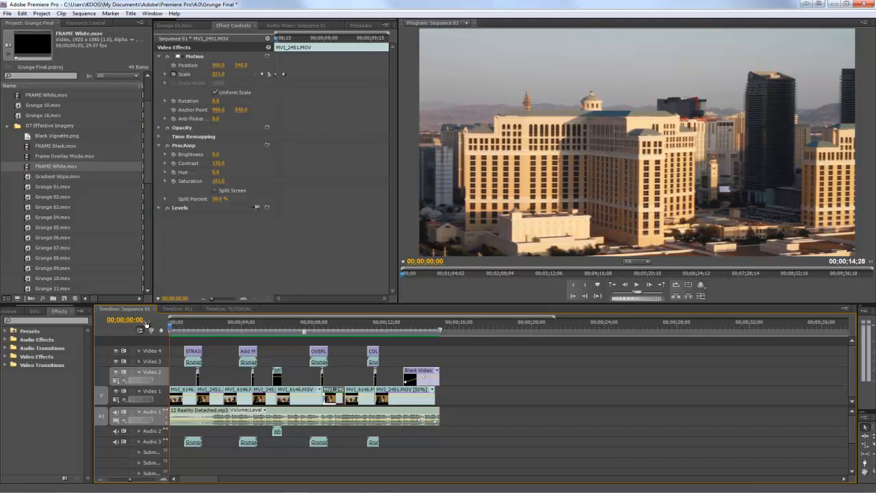